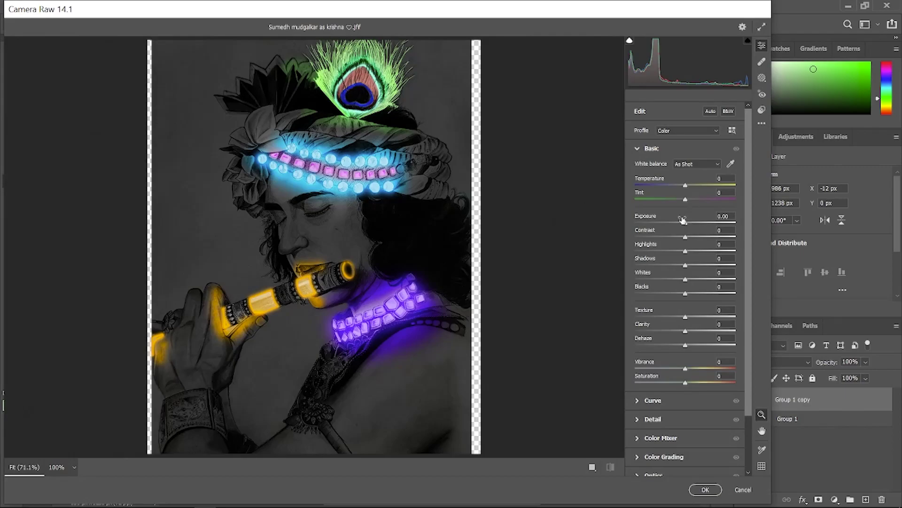
Step: In Camera Raw set Exposure +0.40, Contrast +58, Highlights -20 and Whites +58
mouse_move(685, 222)
left_mouse_down()
mouse_move(657, 231)
mouse_move(736, 233)
mouse_move(688, 217)
mouse_move(676, 248)
left_mouse_up()
left_click_drag(685, 278, 706, 279)
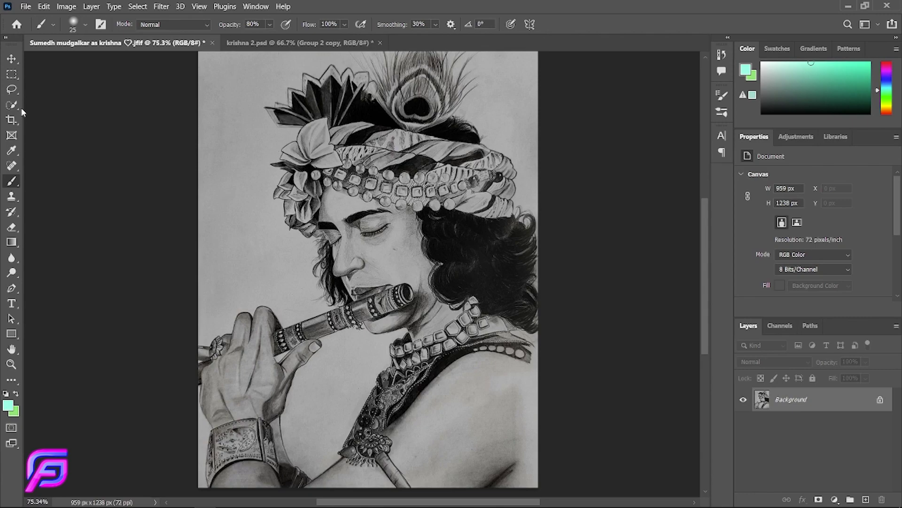
Step: Select the drawn figure with Select Subject and refine its edges in Select and Mask
left_click(138, 7)
left_click(216, 175)
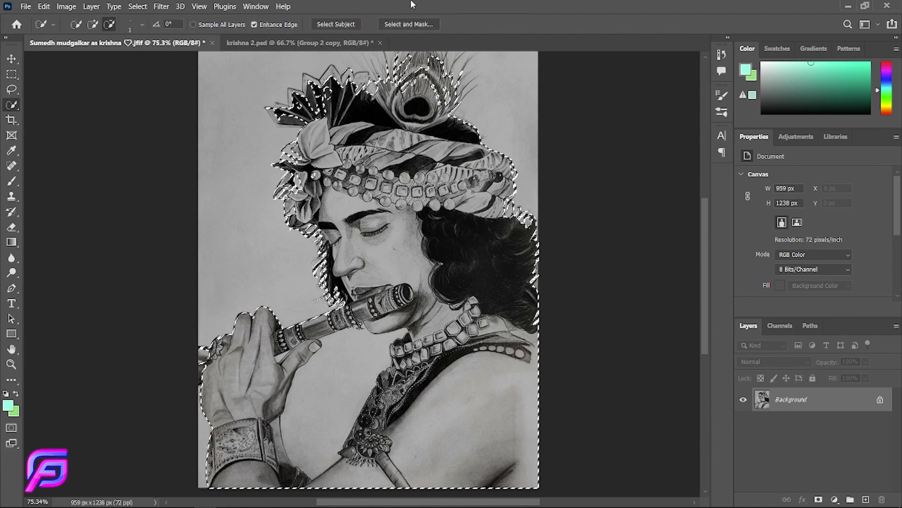
left_click(409, 24)
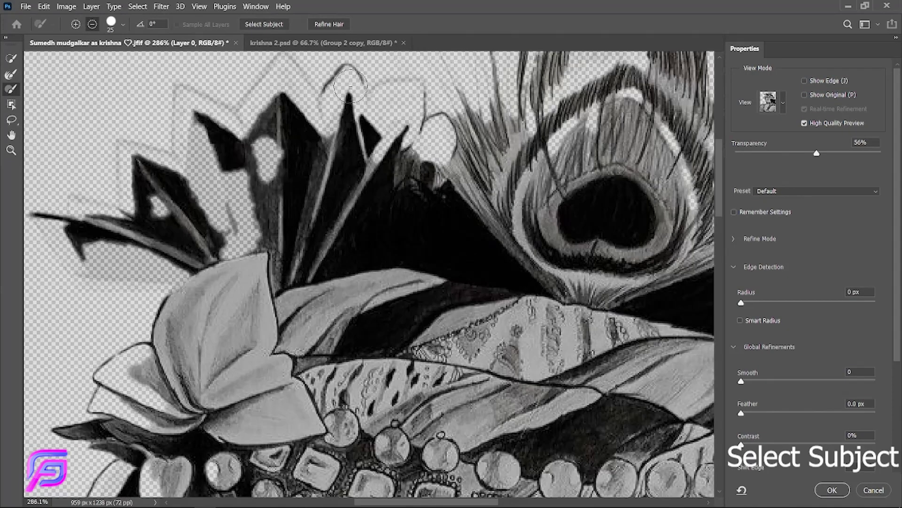
key("bracketleft")
scroll(312, 252, "down", 2)
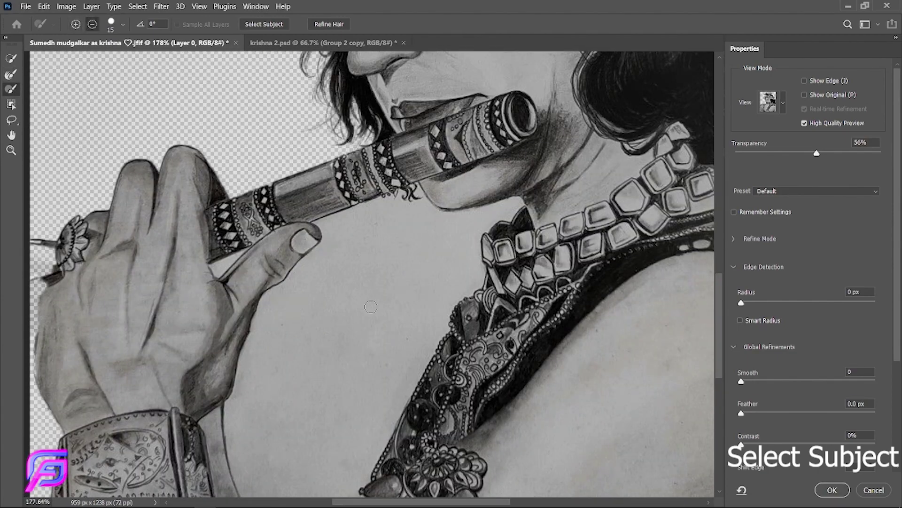
key("Return")
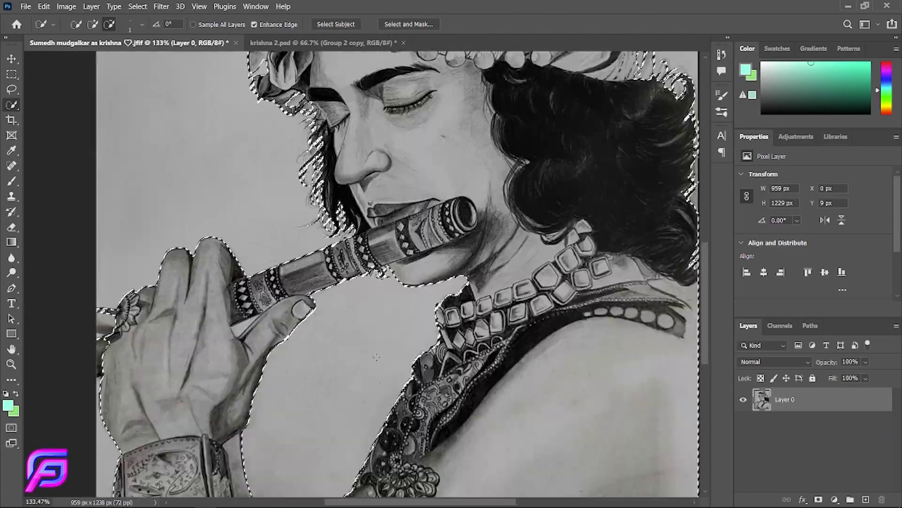
Step: Copy the selected figure to a new Layer 1 and make Layer 0 active
key("ctrl+0")
key("ctrl+j")
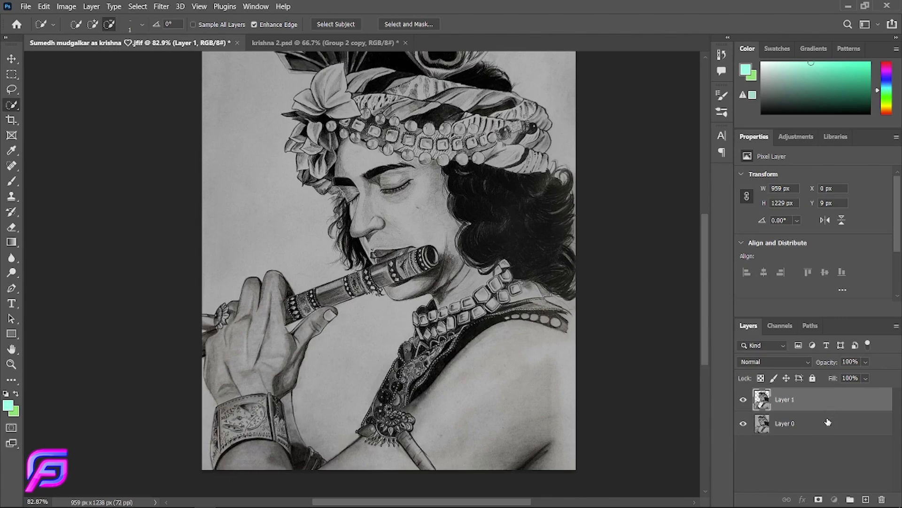
left_click(827, 423)
Step: Copy the selected headband beads to Layer 2 and move it to the top of the stack
scroll(338, 317, "up", 5)
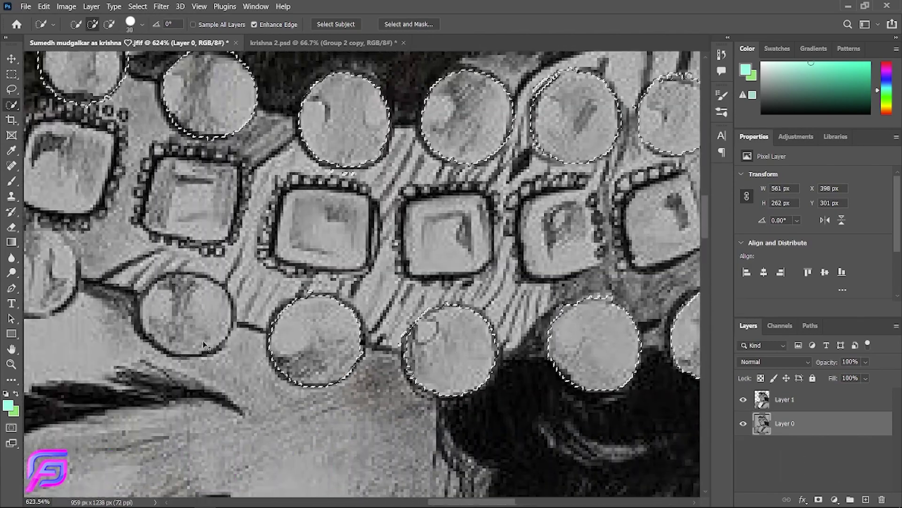
scroll(203, 202, "down", 10)
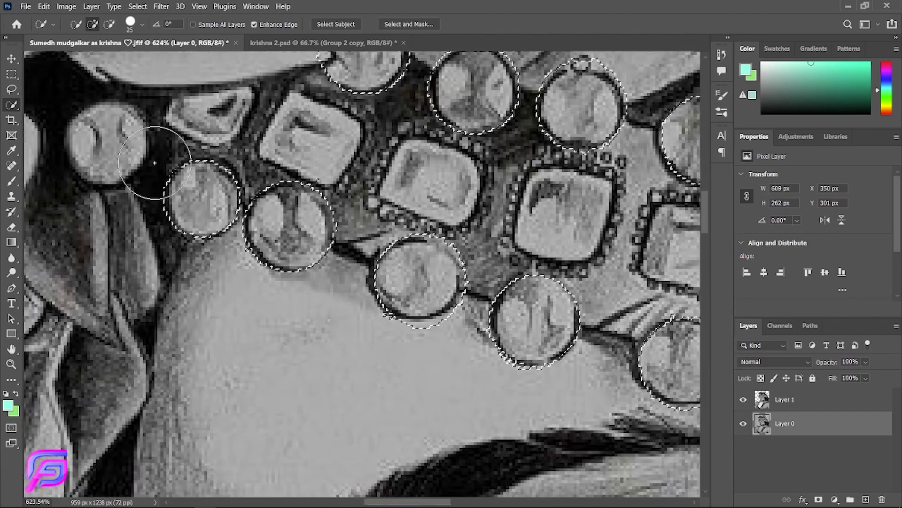
key("ctrl+j")
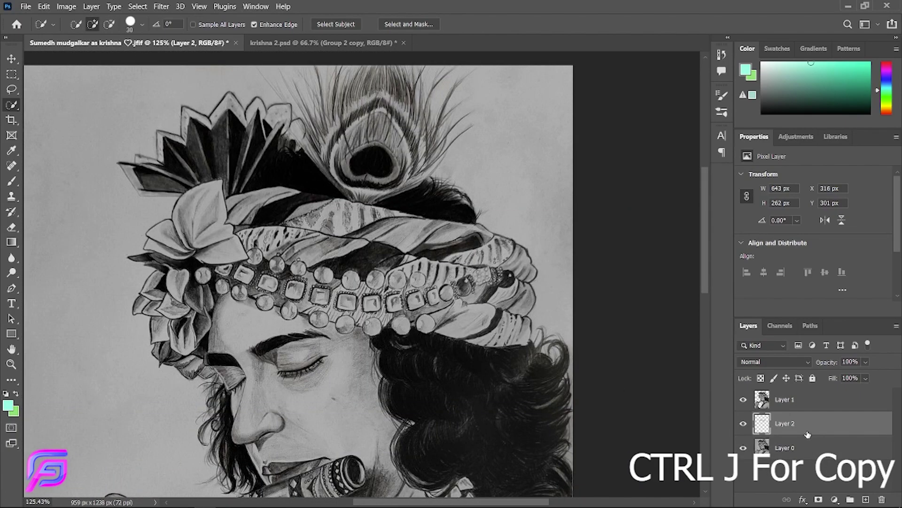
left_click_drag(807, 434, 799, 397)
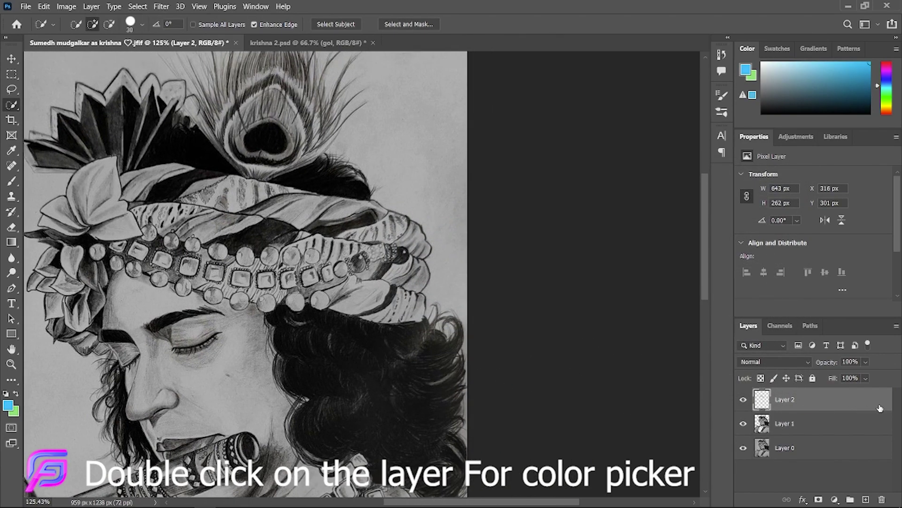
Step: Give Layer 2 a blue Outer Glow, hide its effects, and reselect Layer 0
double_click(870, 403)
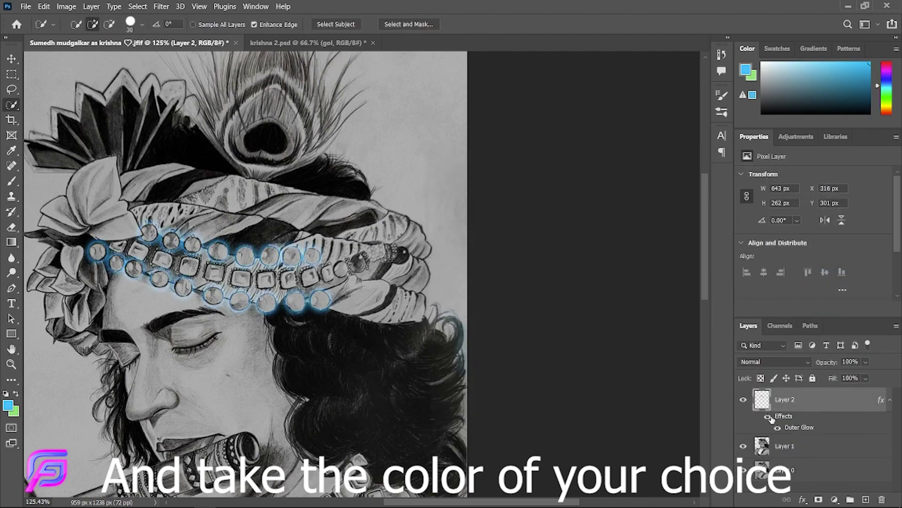
left_click(769, 417)
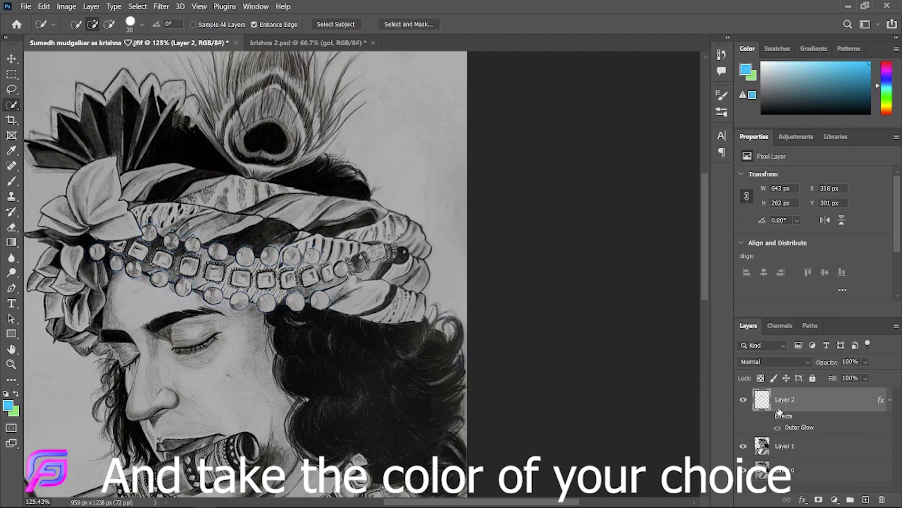
left_click(789, 469)
Step: Trace the headband's square gems with the Pen tool
scroll(210, 173, "up", 2)
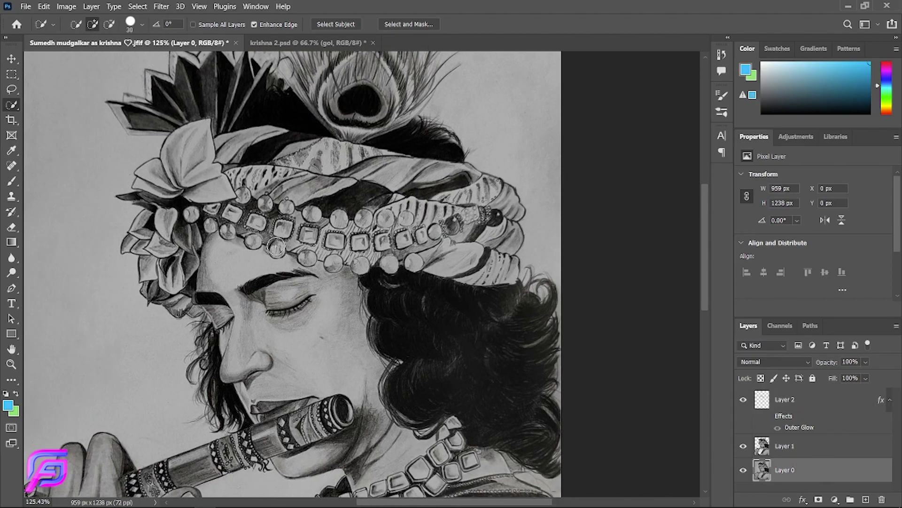
scroll(211, 173, "up", 1)
scroll(231, 193, "up", 2)
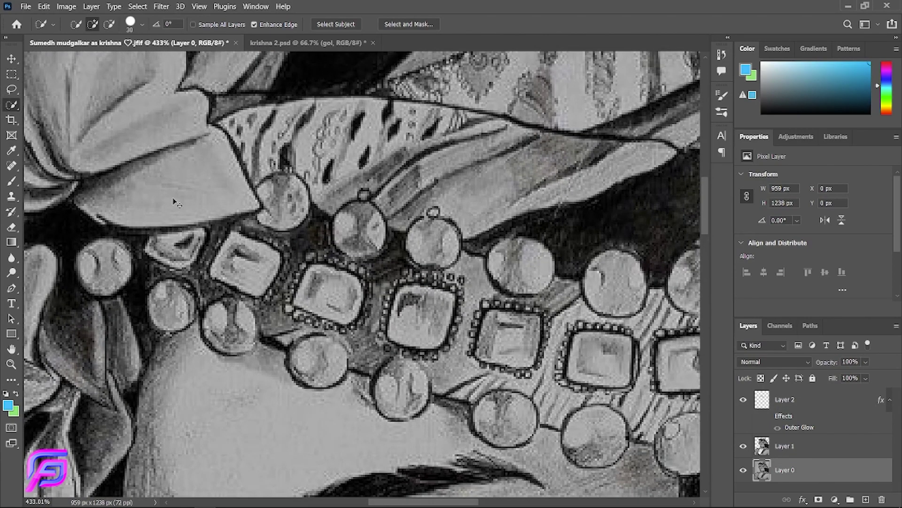
scroll(175, 202, "right", 2)
left_click(11, 289)
scroll(191, 243, "up", 1)
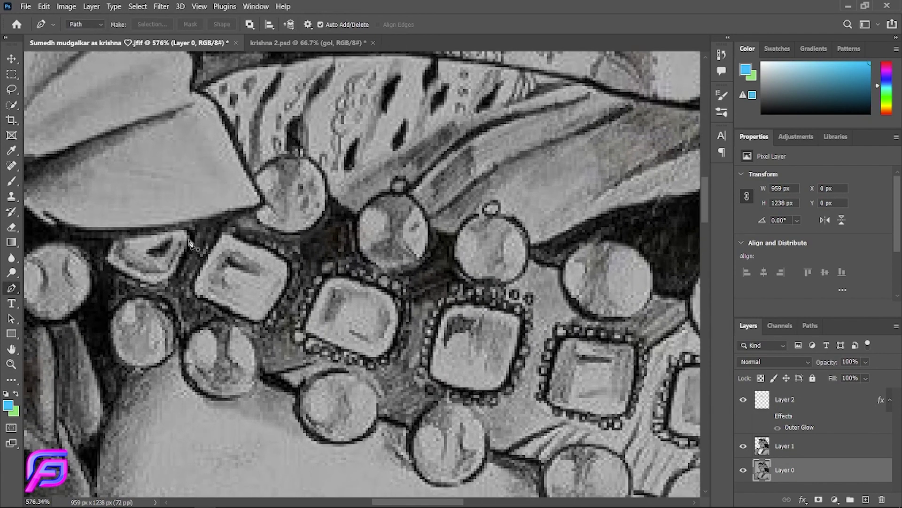
left_click(186, 233)
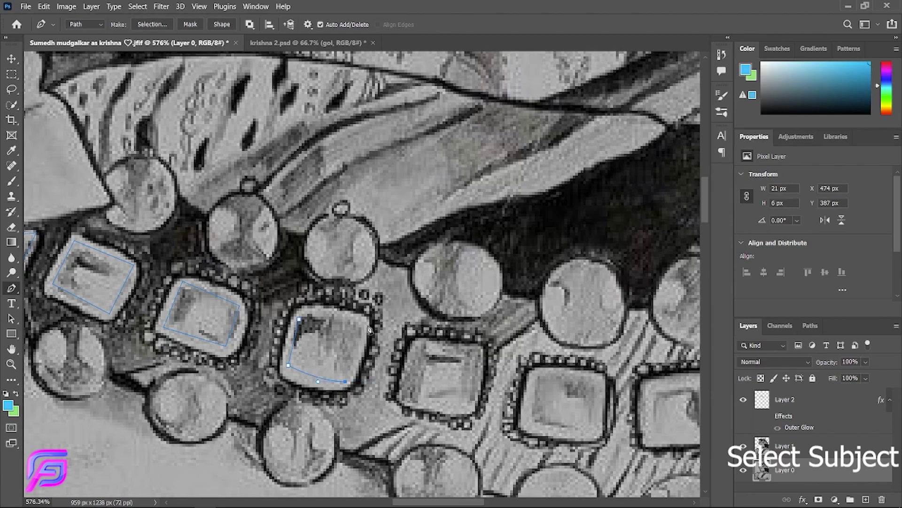
left_click(366, 325)
scroll(336, 353, "right", 3)
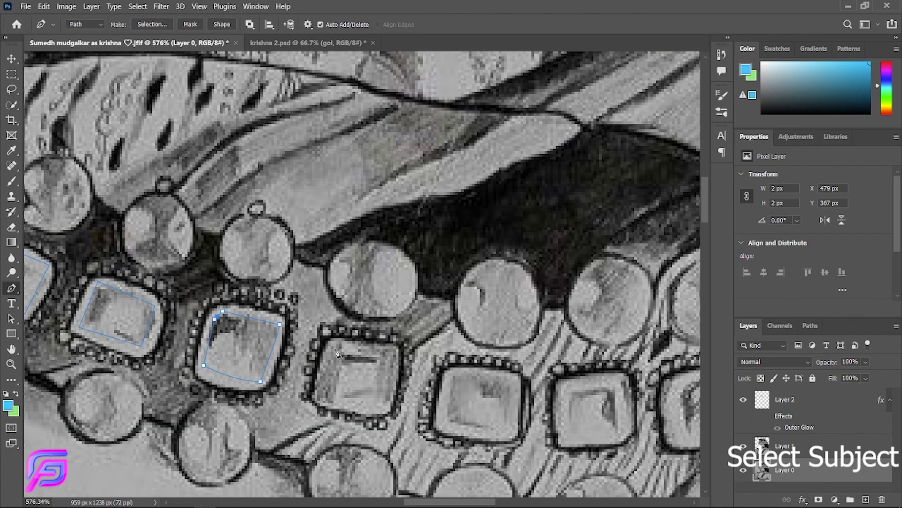
left_click(394, 365)
scroll(394, 365, "right", 3)
scroll(357, 347, "right", 3)
scroll(352, 338, "right", 3)
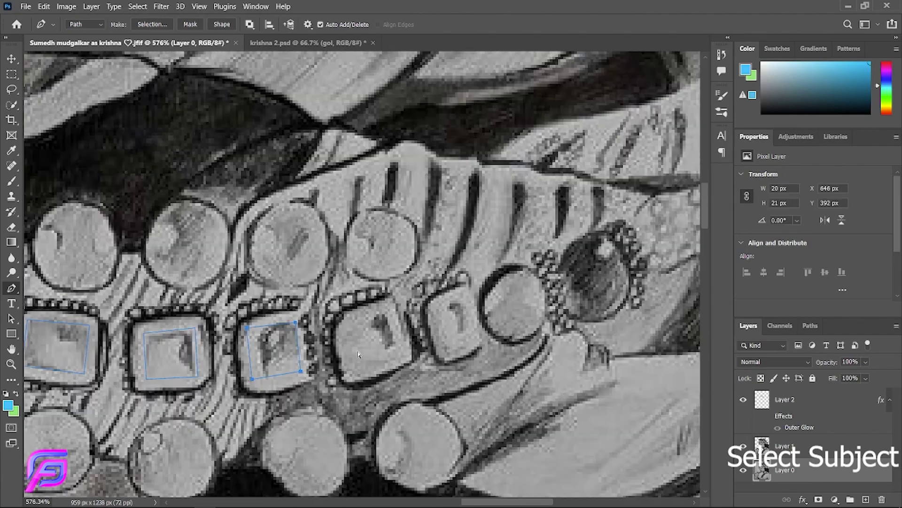
scroll(348, 333, "right", 3)
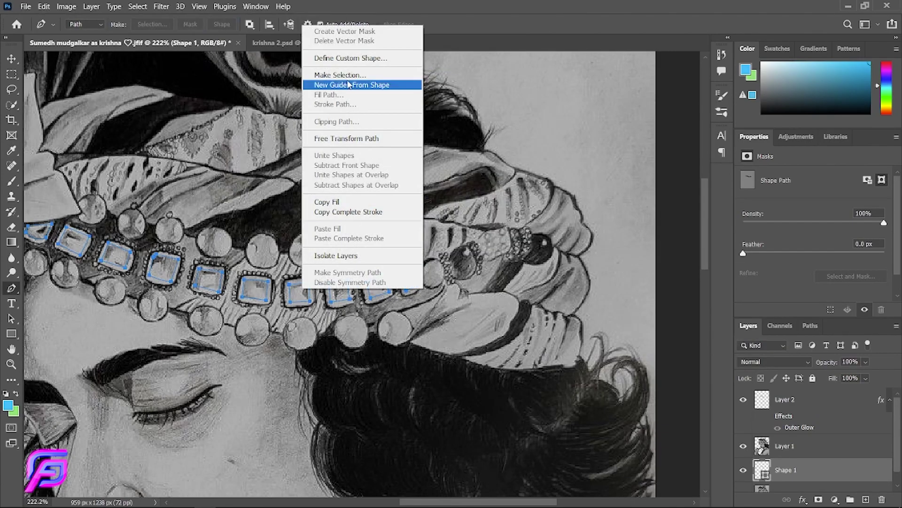
Step: Copy the gems as a 2 px feathered selection to Layer 3 above Layer 1, deleting Shape 1
left_click(339, 70)
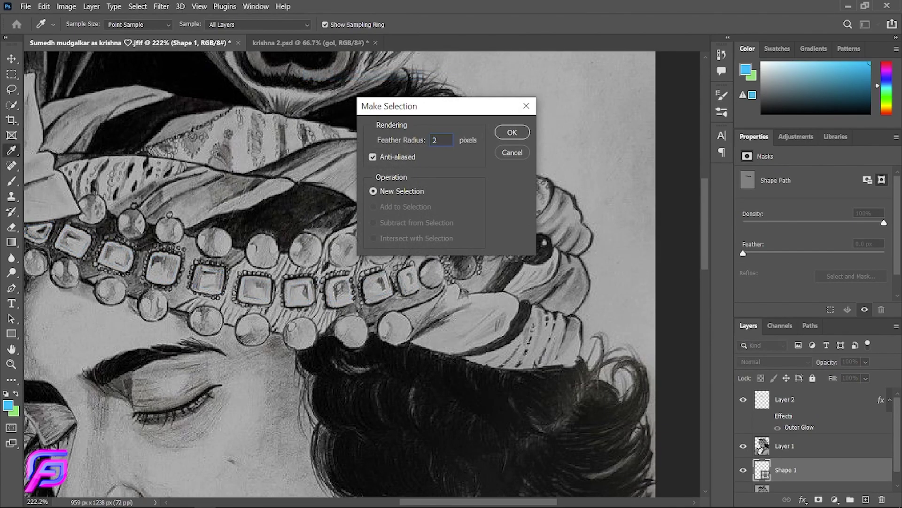
left_click(512, 133)
left_click(820, 486)
key("ctrl+j")
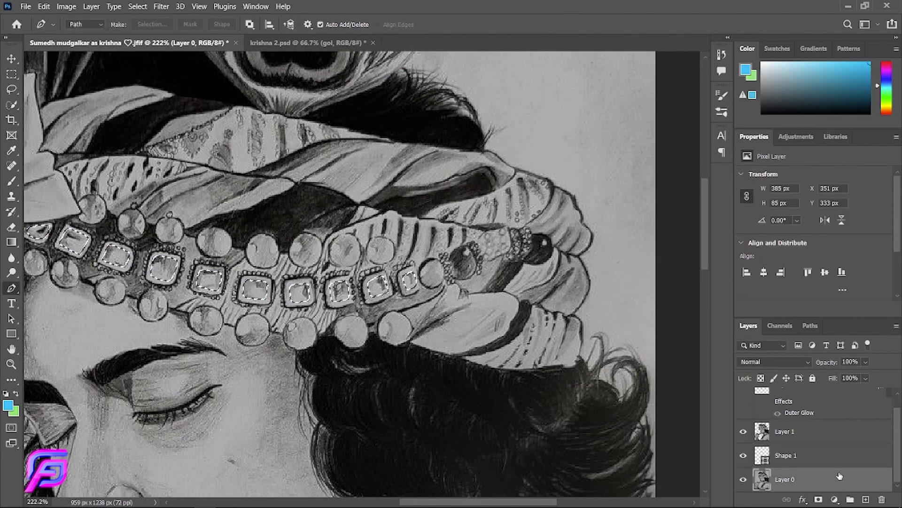
left_click(799, 455)
key("Delete")
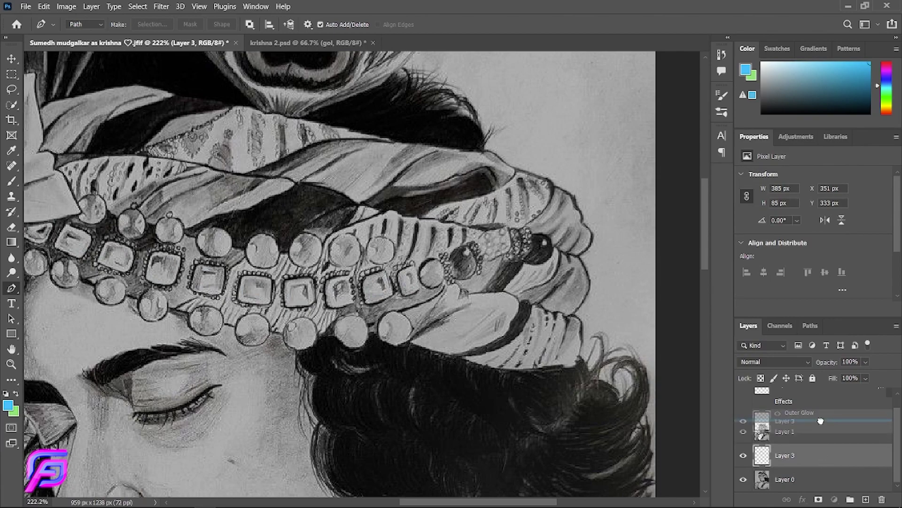
left_click_drag(822, 459, 864, 432)
left_click(16, 393)
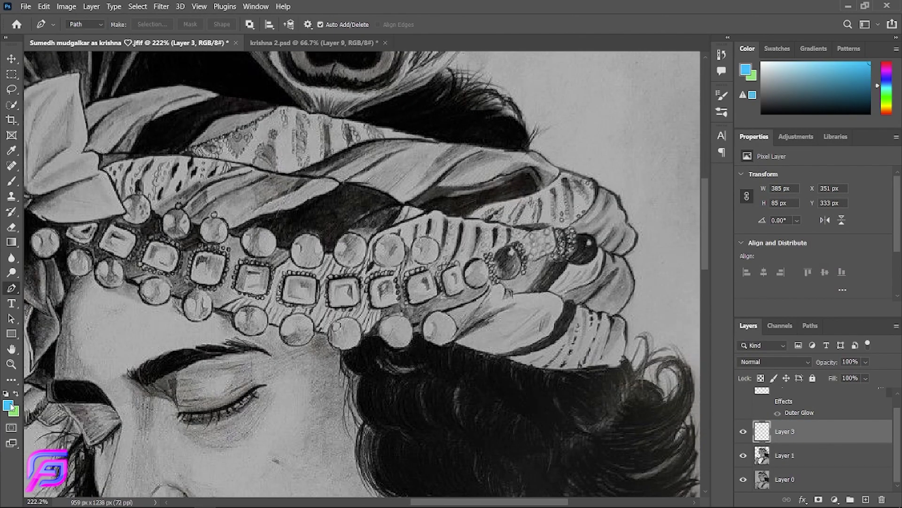
left_click(8, 404)
left_click(799, 170)
key("p")
Step: Give Layer 3 a magenta #de00ff Outer Glow and reselect Layer 0
double_click(872, 431)
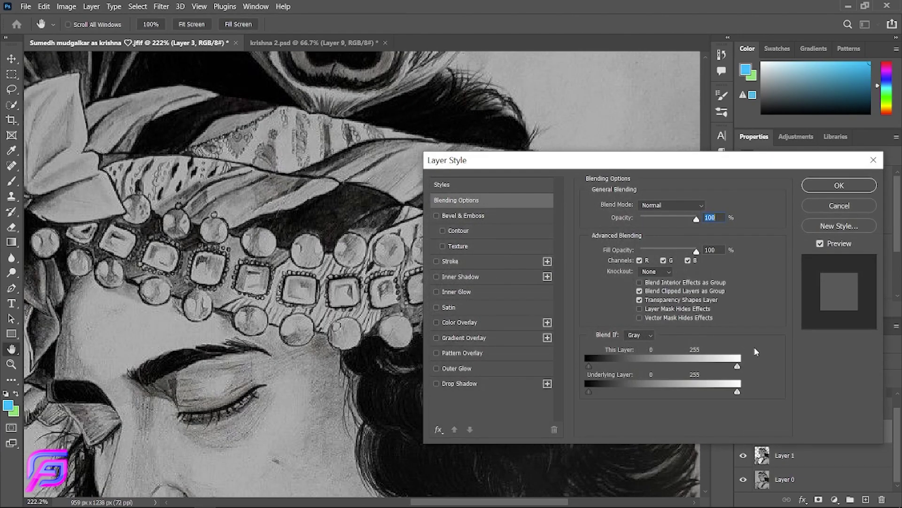
left_click(493, 368)
left_click(615, 246)
left_click(658, 230)
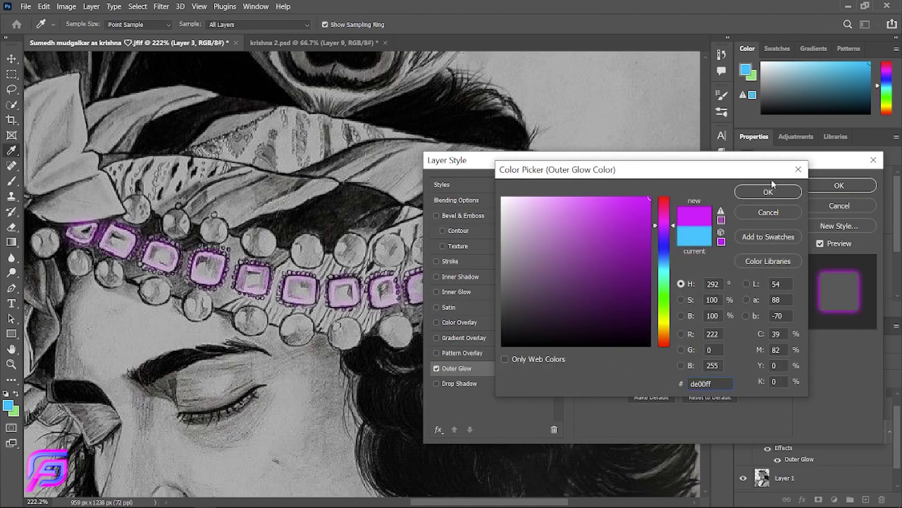
left_click(772, 187)
left_click(822, 186)
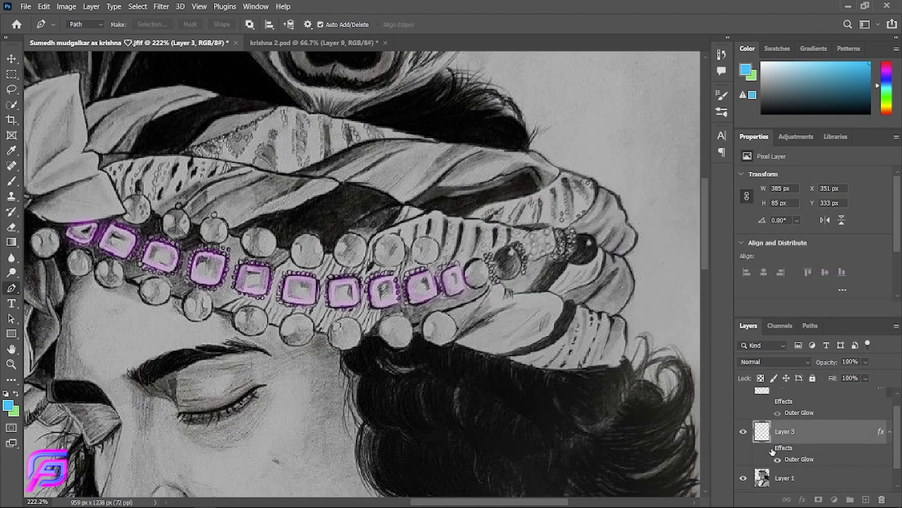
scroll(772, 451, "down", 1)
left_click(799, 480)
scroll(593, 402, "down", 5)
Step: Trace the necklace jewels with the Pen tool and turn the outline into a selection
scroll(594, 402, "down", 5)
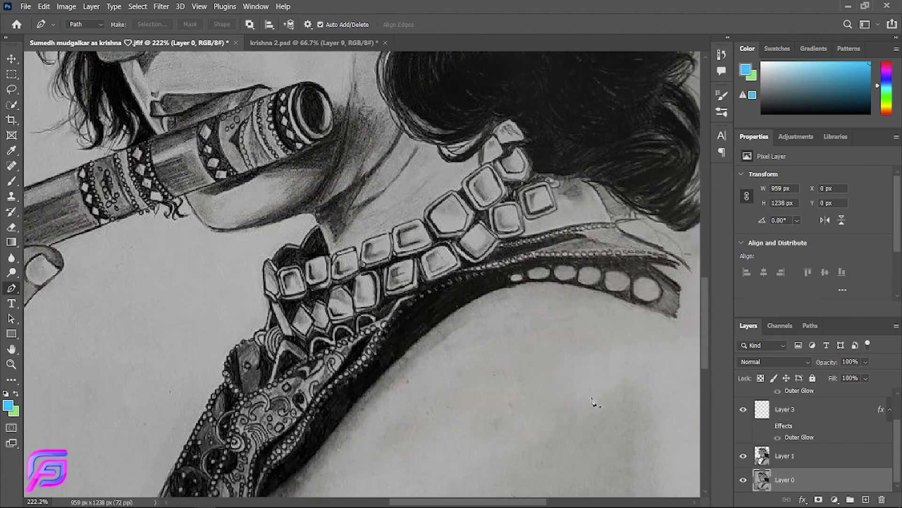
scroll(296, 287, "up", 4)
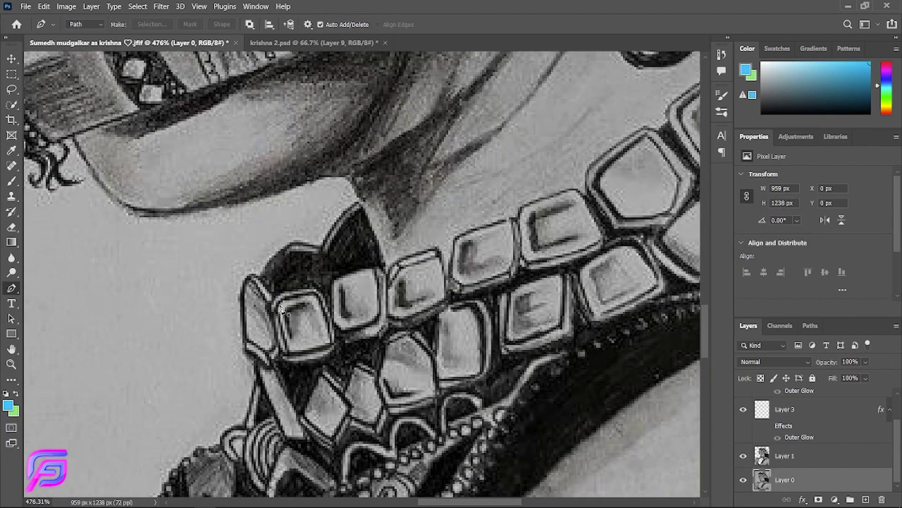
left_click(281, 305)
left_click(320, 296)
left_click(330, 343)
left_click(289, 352)
left_click(280, 305)
scroll(358, 282, "right", 3)
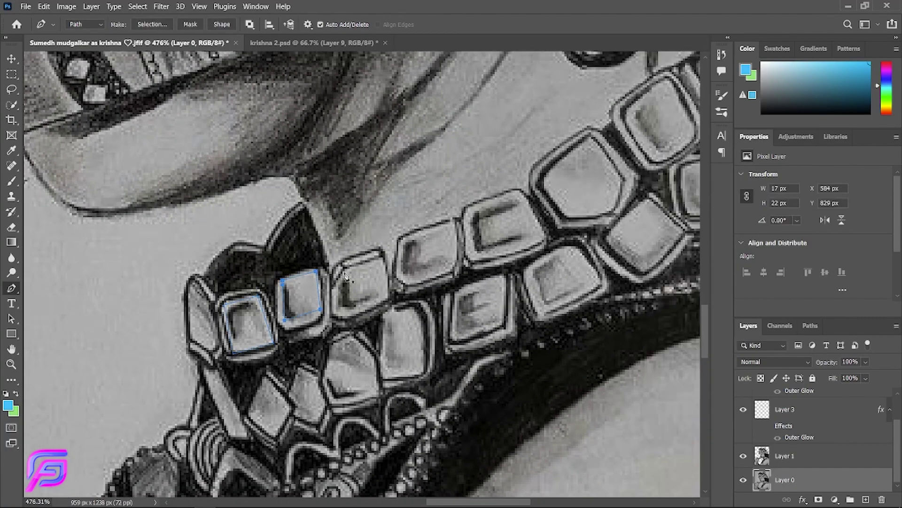
scroll(383, 209, "right", 3)
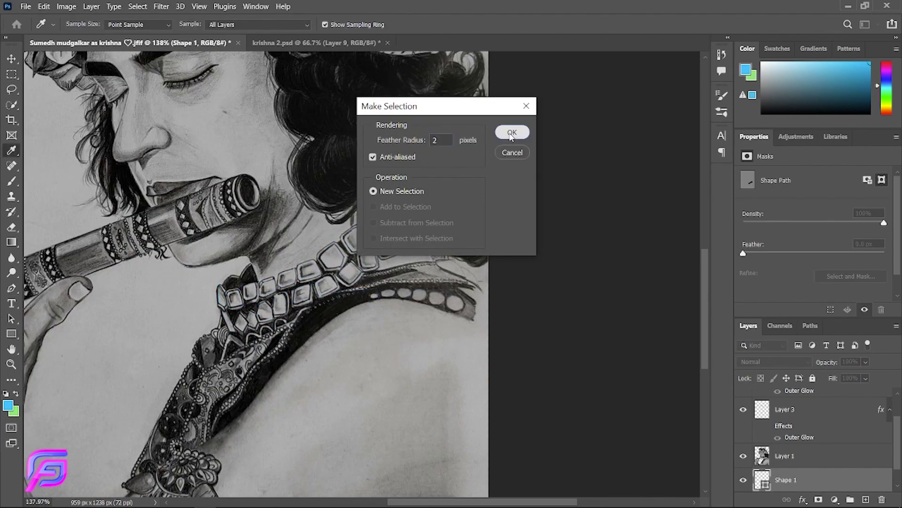
left_click(511, 133)
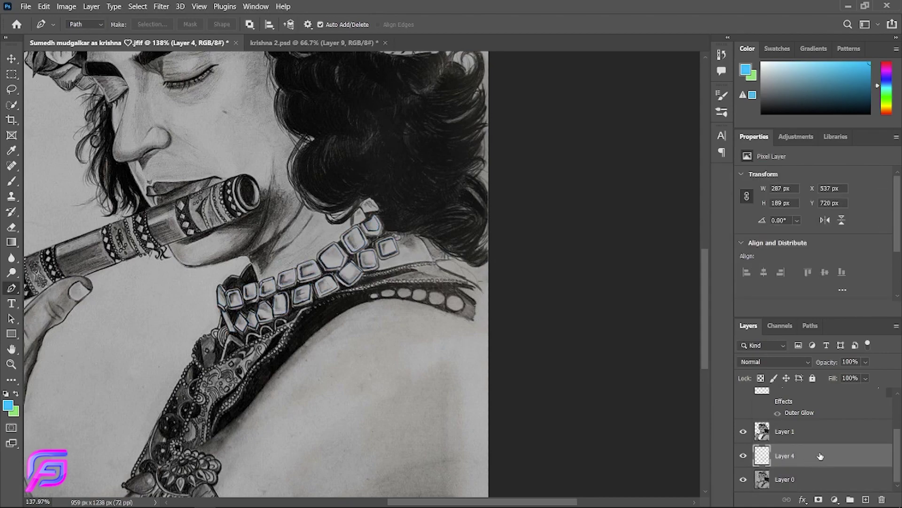
Step: Give the necklace's Layer 4 a purple Outer Glow
scroll(435, 316, "down", 3)
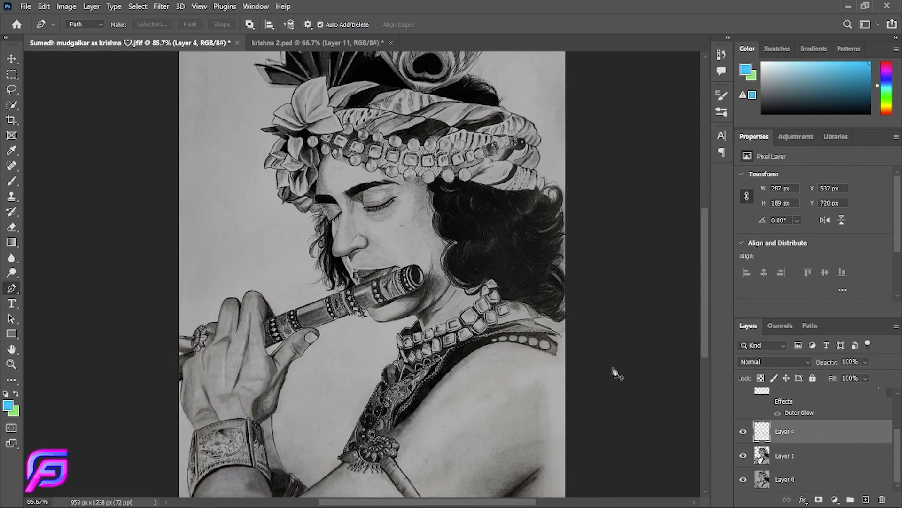
double_click(841, 435)
left_click(873, 160)
scroll(671, 362, "right", 3)
double_click(870, 431)
left_click(436, 368)
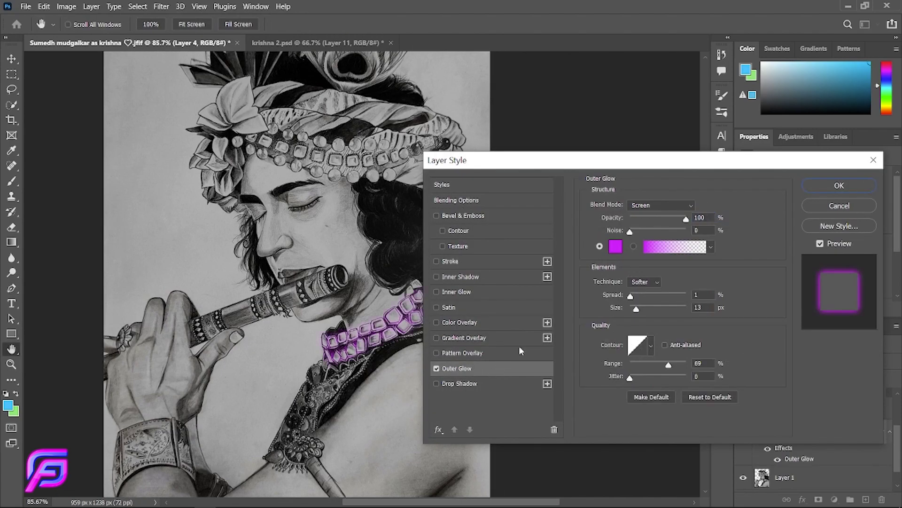
left_click(615, 246)
left_click(657, 263)
left_click(768, 191)
left_click(839, 185)
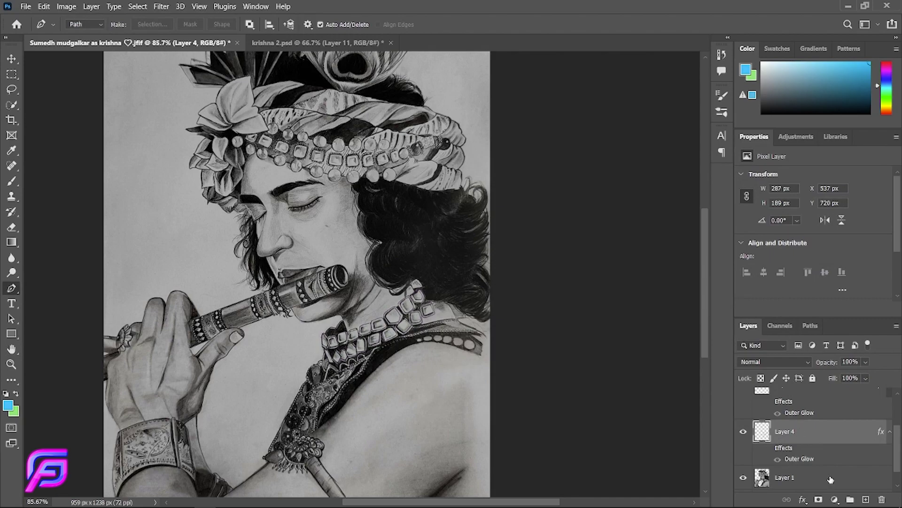
scroll(830, 479, "down", 1)
Step: Outline the flute with the Pen tool while working on Layer 0
left_click(799, 479)
scroll(282, 317, "up", 5)
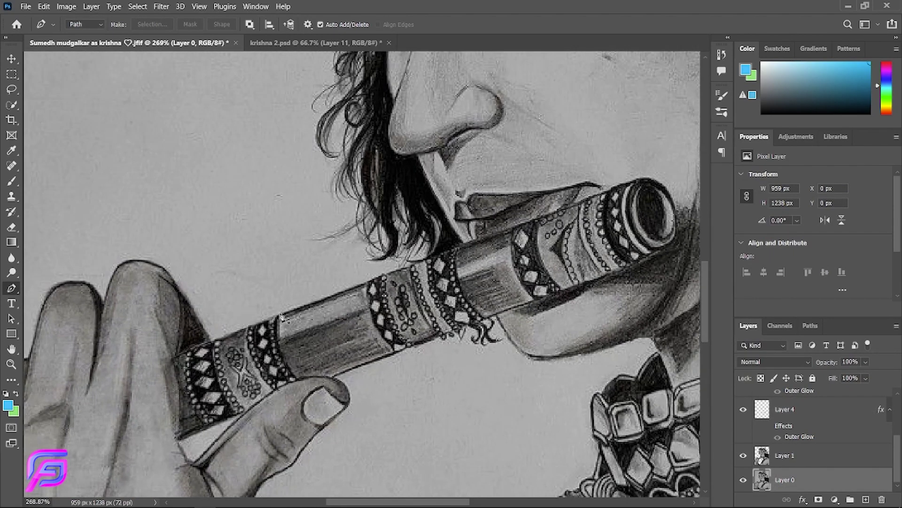
scroll(281, 317, "up", 2)
left_click(407, 267)
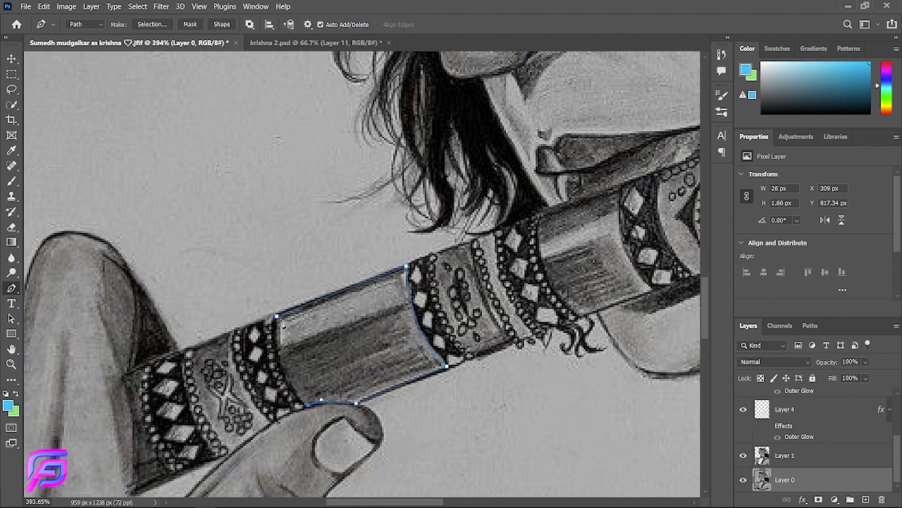
scroll(282, 323, "right", 5)
scroll(575, 225, "right", 4)
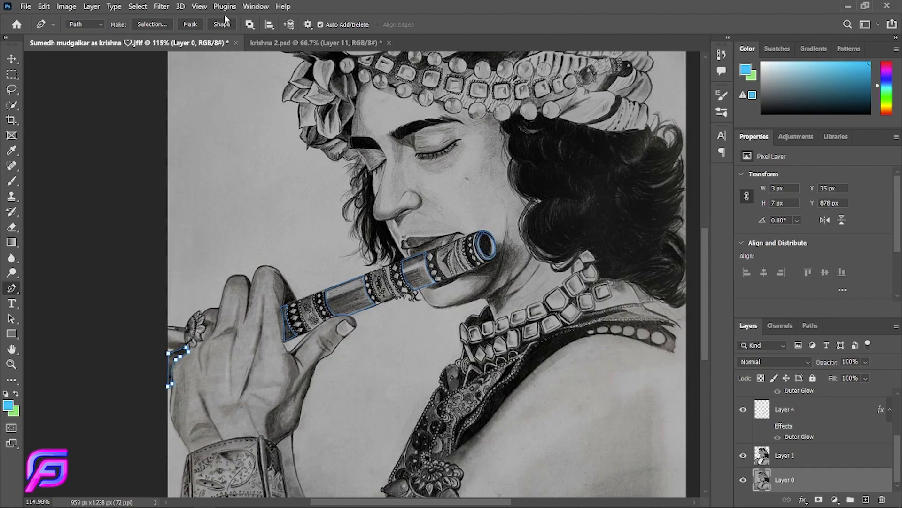
Step: Turn the flute path into a selection and fill it onto a new Layer 5
right_click(346, 306)
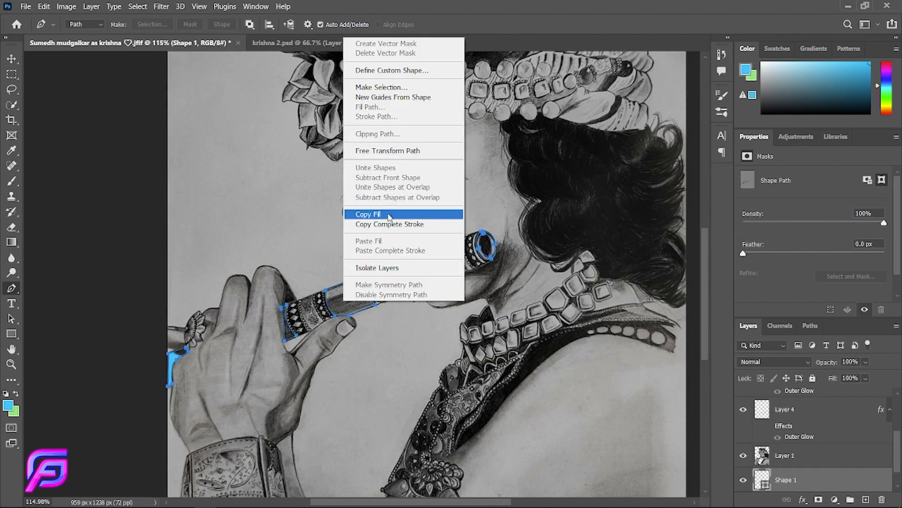
left_click(399, 89)
left_click(512, 132)
scroll(543, 376, "down", 3)
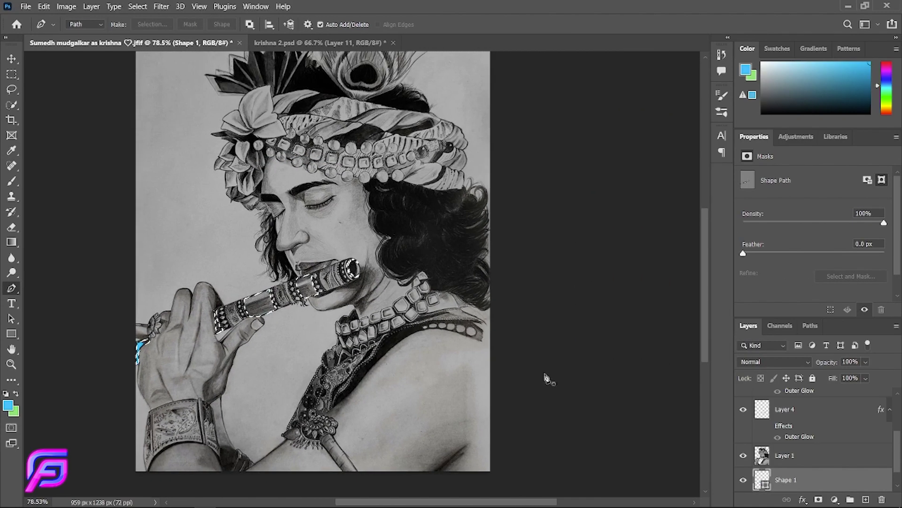
scroll(836, 478, "down", 1)
left_click(836, 478)
key("ctrl+j")
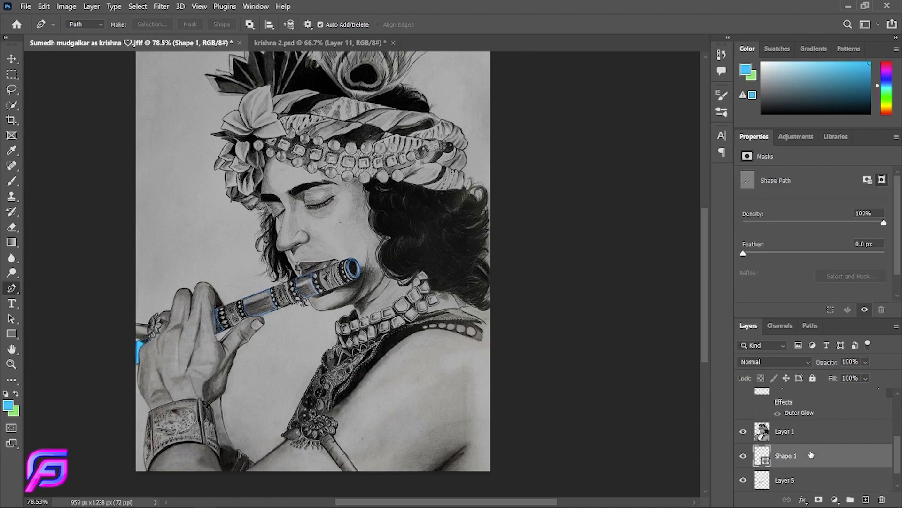
Step: Move Layer 5 above Layer 1 and give it an ffa800 orange Outer Glow
left_click_drag(829, 457, 819, 423)
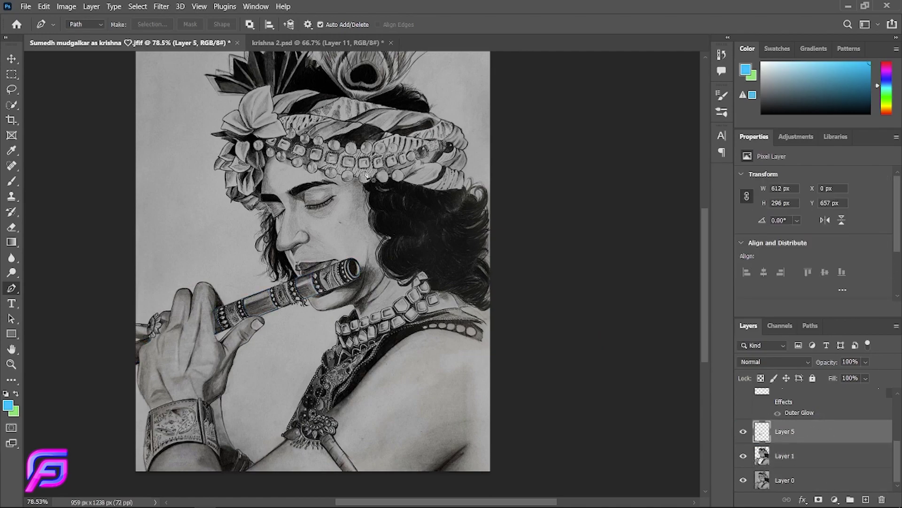
double_click(850, 437)
left_click(457, 368)
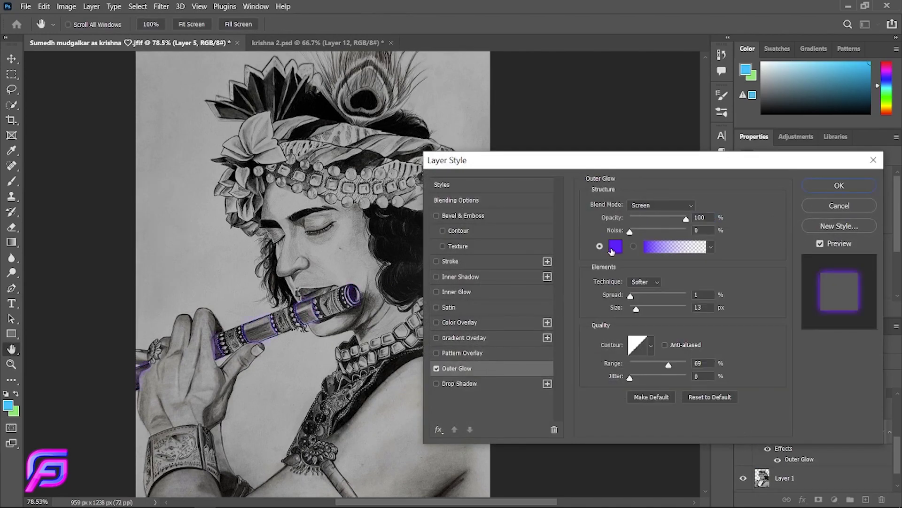
left_click(593, 245)
type("ffa800")
left_click(768, 192)
left_click(841, 186)
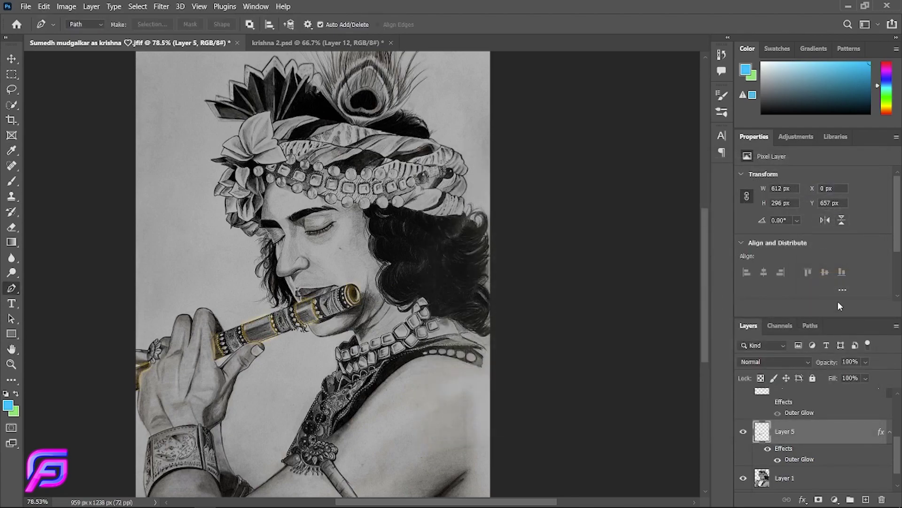
scroll(515, 292, "up", 3)
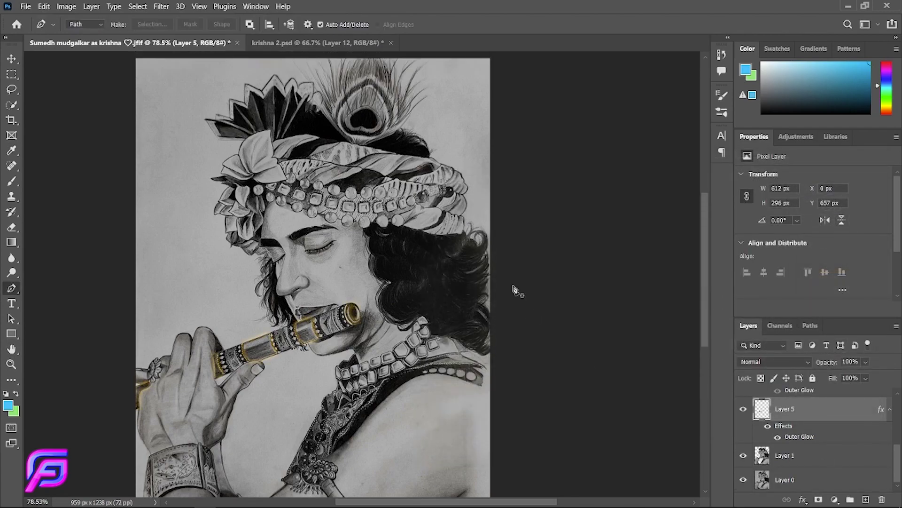
Step: Add a Brightness/Contrast adjustment above Layer 0, darkening brightness to about -57
left_click(825, 479)
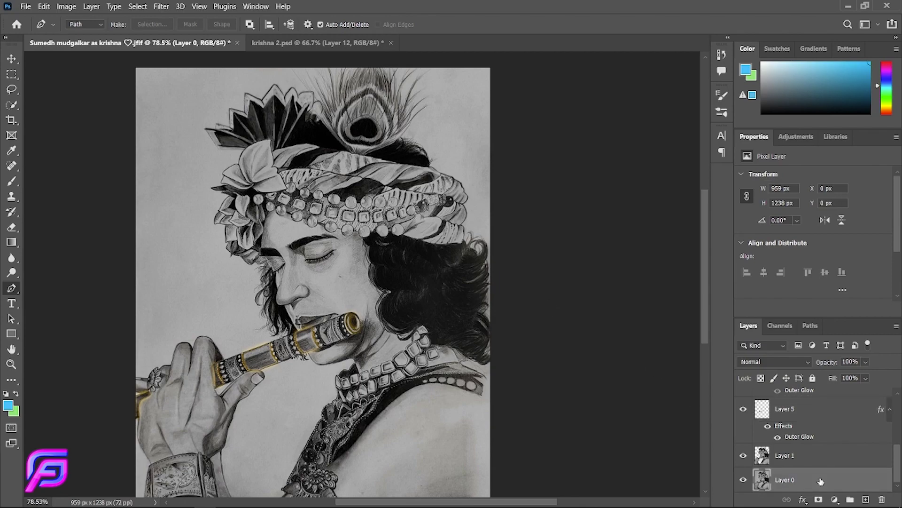
left_click(835, 499)
left_click(845, 329)
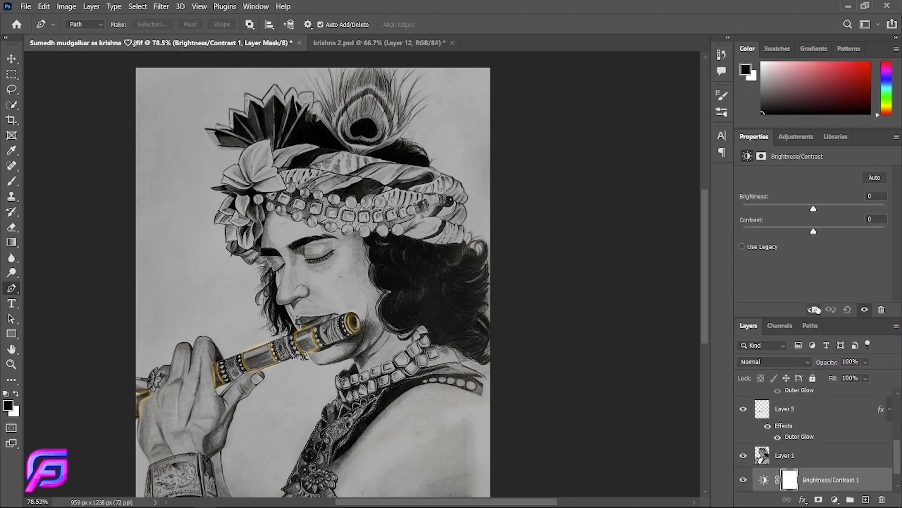
left_click_drag(814, 208, 796, 208)
left_click(813, 231)
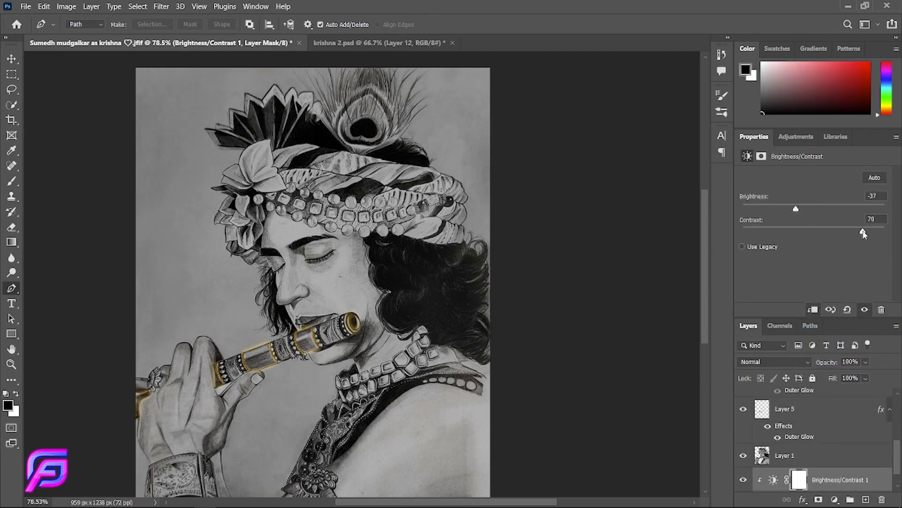
left_click_drag(791, 210, 786, 212)
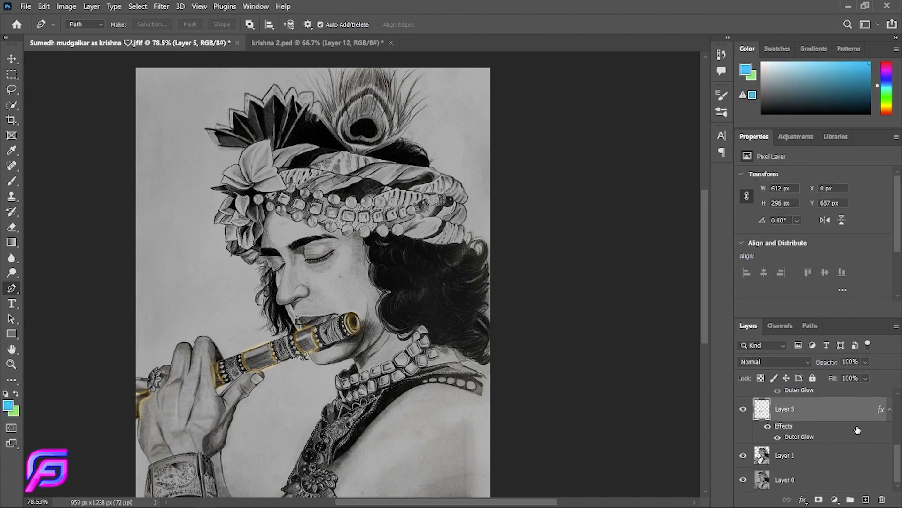
Step: Add a Brightness/Contrast adjustment above Layer 1 with brightness -47 and contrast 93
left_click(822, 454)
left_click(834, 499)
left_click(842, 326)
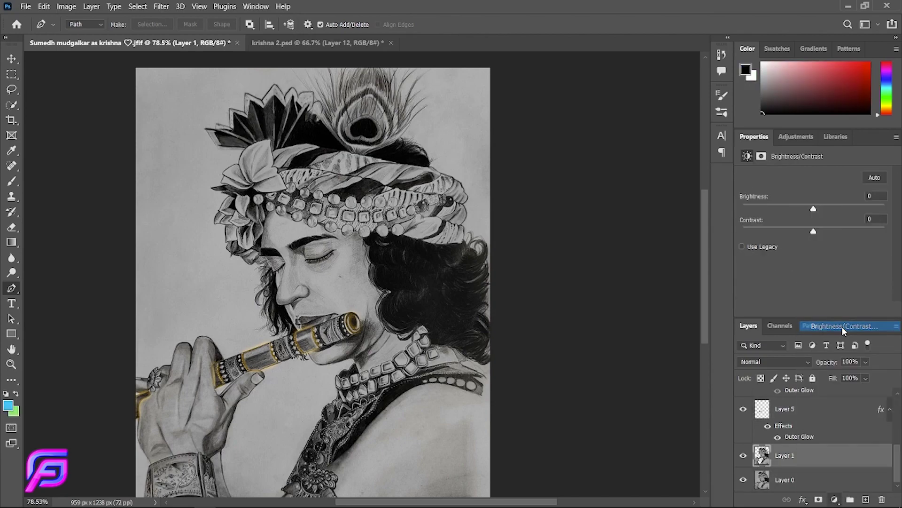
mouse_move(813, 208)
left_mouse_down()
mouse_move(783, 208)
mouse_move(870, 233)
left_mouse_up()
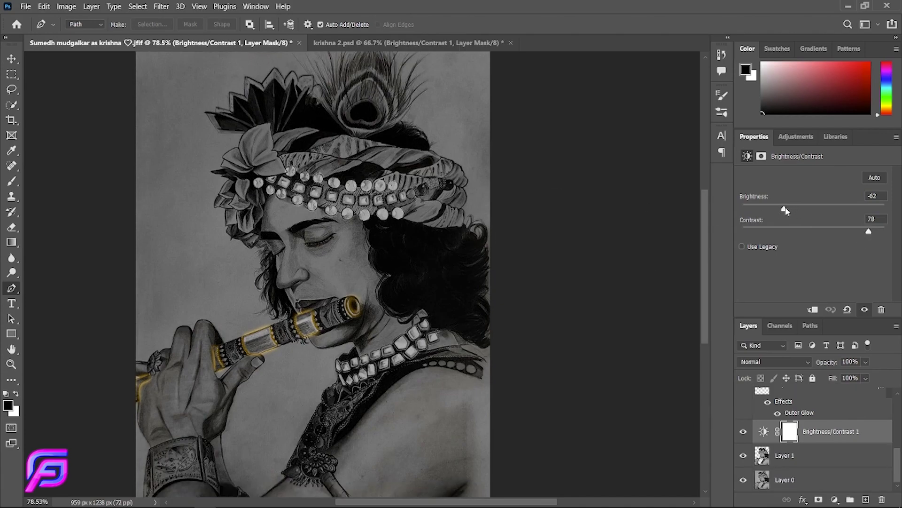
left_click_drag(785, 211, 793, 212)
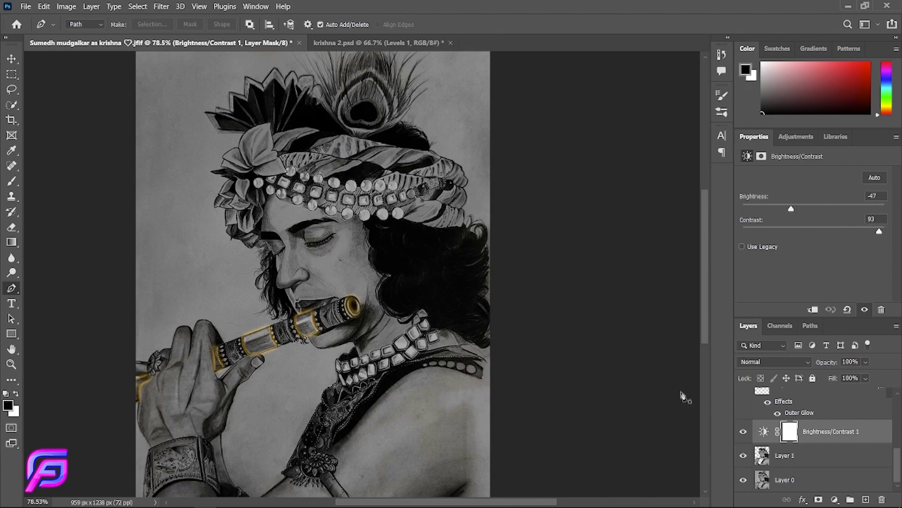
Step: Add a Levels adjustment that caps the output white level at 116
left_click(835, 500)
left_click(808, 343)
scroll(845, 257, "down", 1)
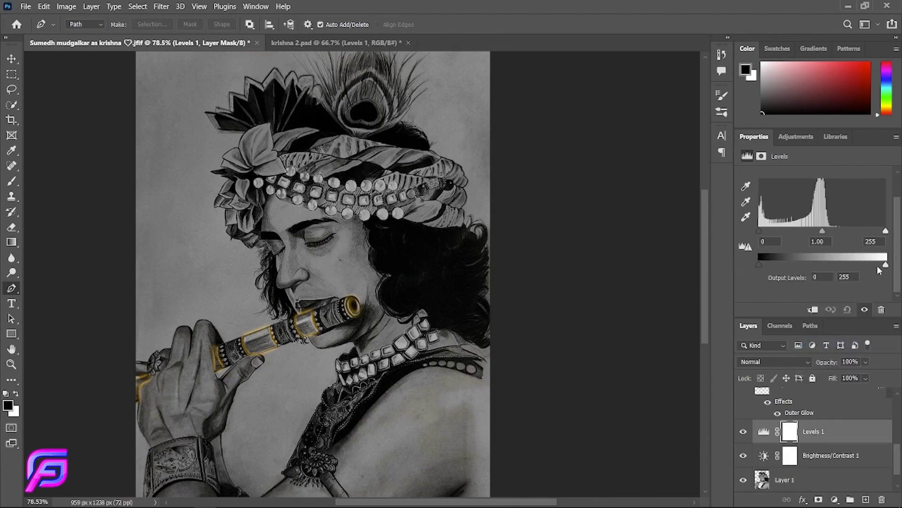
left_click_drag(885, 266, 821, 267)
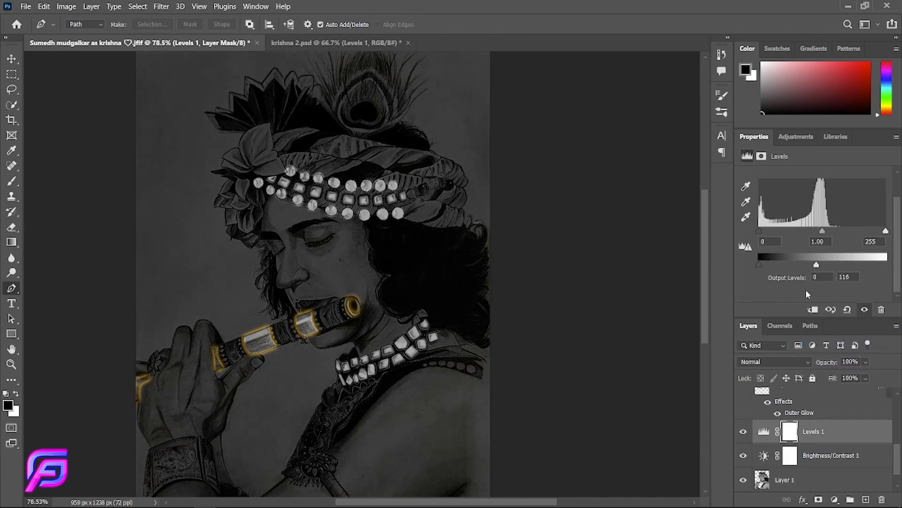
scroll(628, 366, "down", 1)
scroll(801, 426, "up", 1)
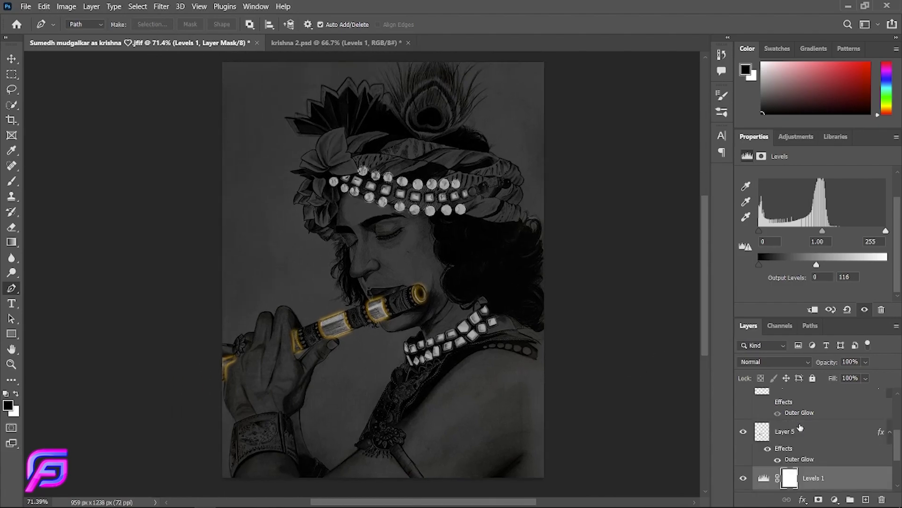
Step: Give the flute's Layer 5 an orange Inner Glow sized 73 px
double_click(799, 458)
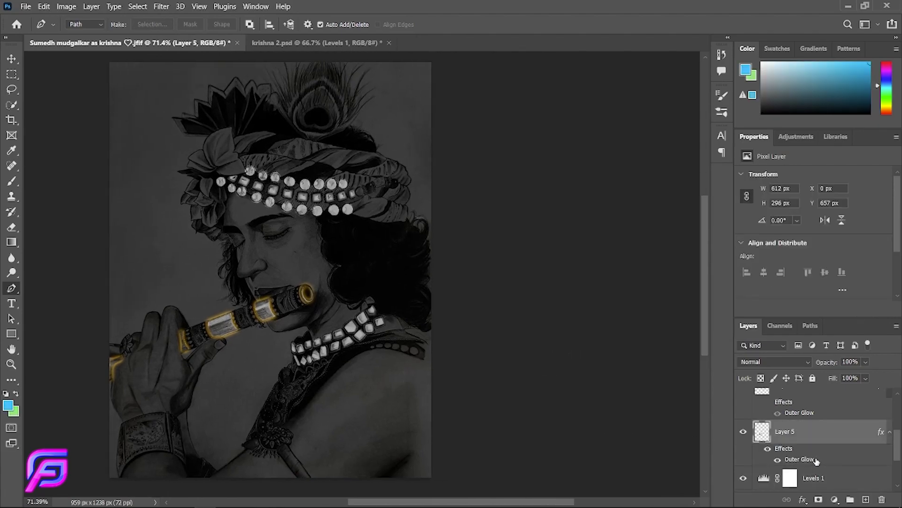
left_click(456, 292)
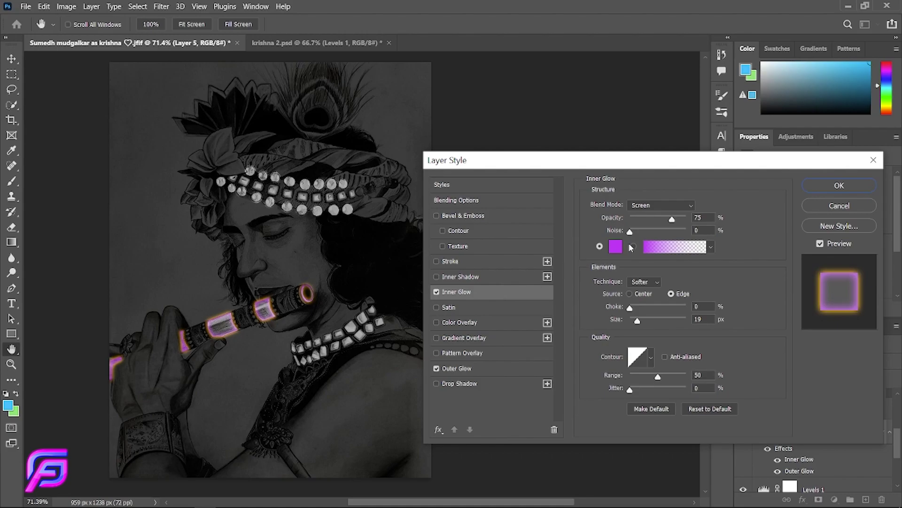
left_click(616, 246)
left_click(658, 376)
left_click(766, 170)
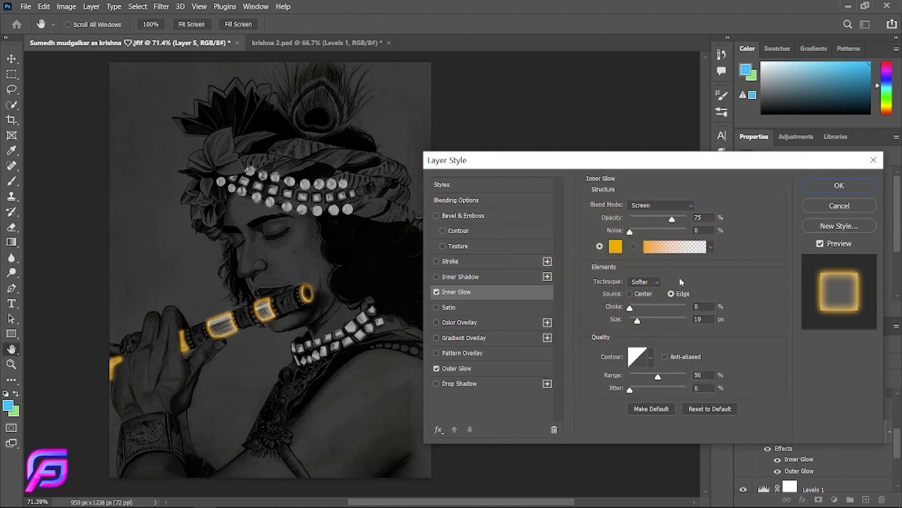
left_click_drag(667, 159, 674, 134)
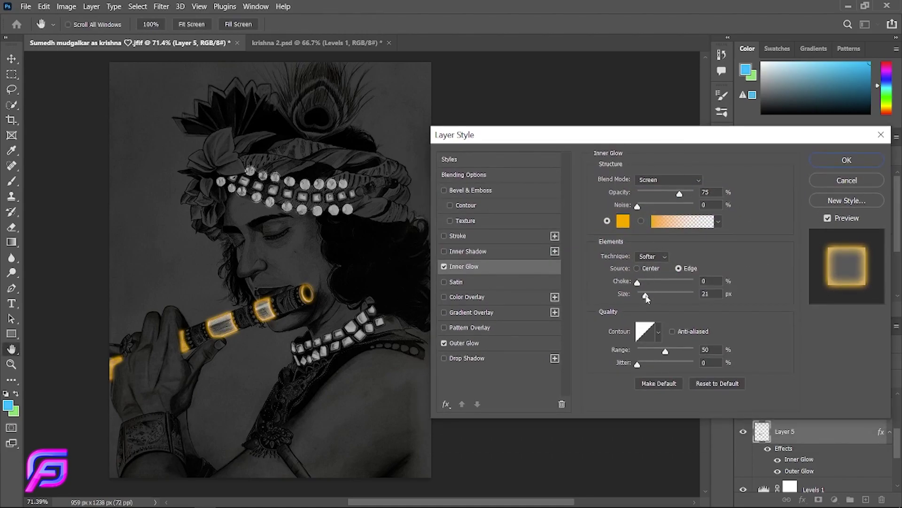
left_click_drag(646, 297, 658, 297)
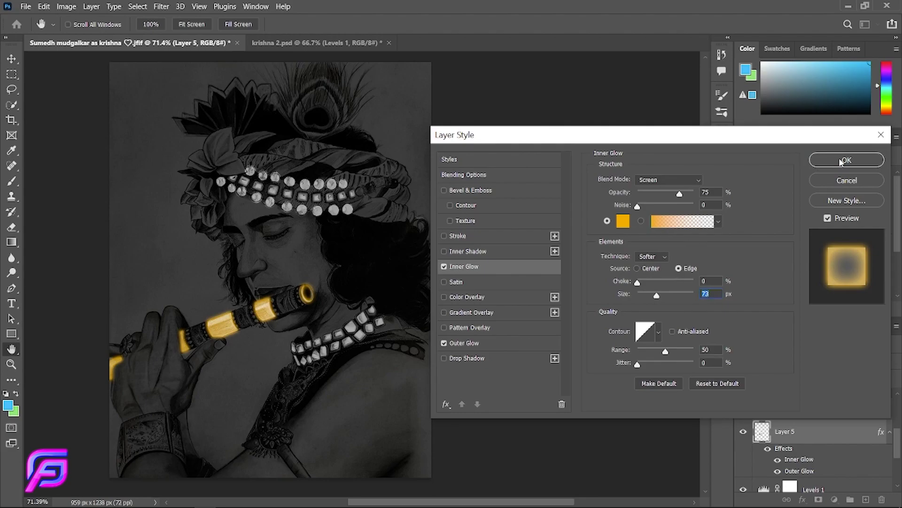
Step: Add an orange #ffa800 Stroke to the flute and apply the layer styles
left_click(458, 235)
left_click(623, 264)
left_click(654, 207)
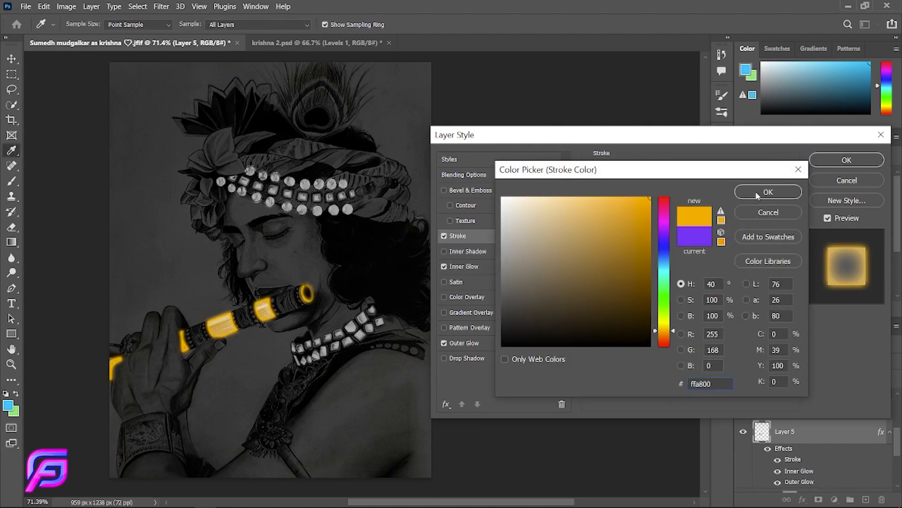
left_click(766, 186)
left_click(879, 158)
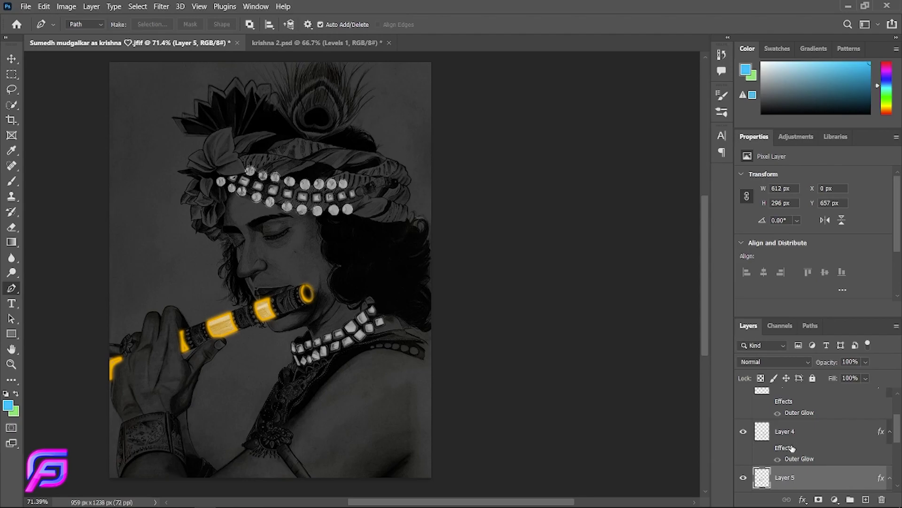
Step: Give the necklace's Layer 4 a purple Inner Glow, keeping its Outer Glow colour
double_click(806, 458)
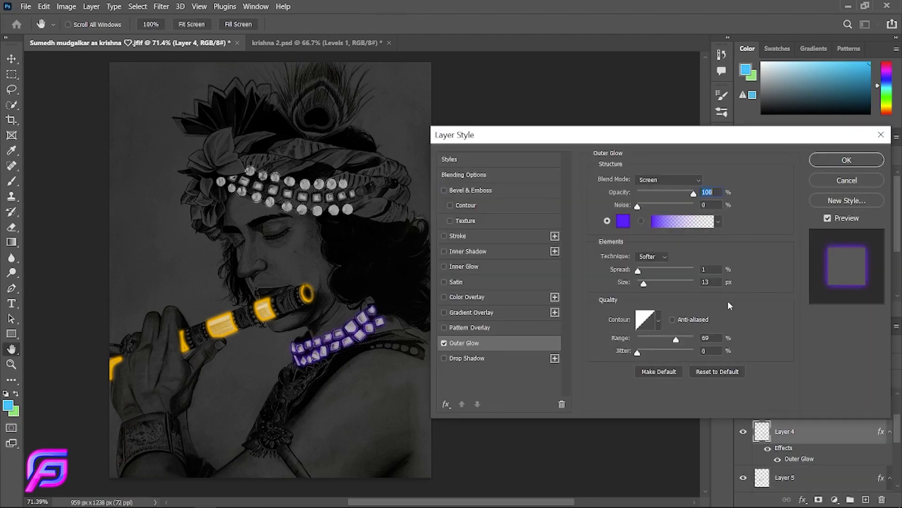
left_click(624, 221)
left_click(763, 167)
left_click(498, 266)
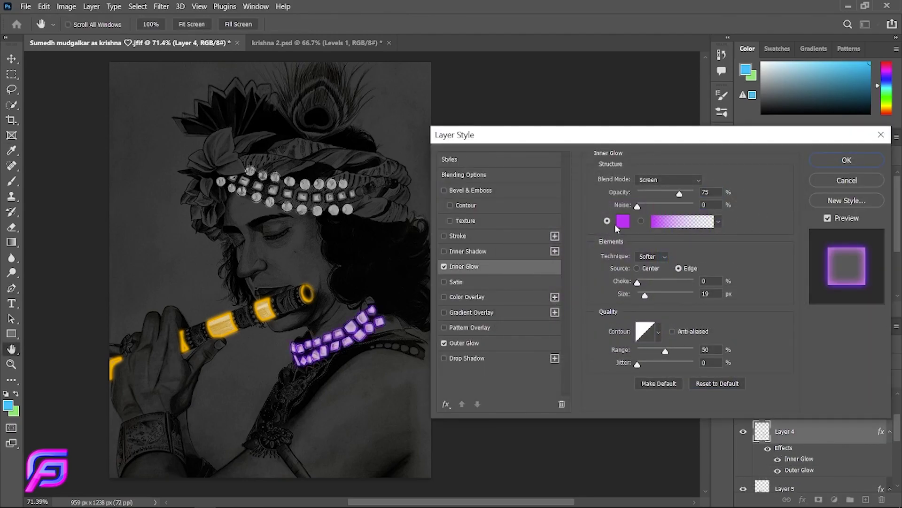
left_click(623, 221)
type("5a00ff")
key("Return")
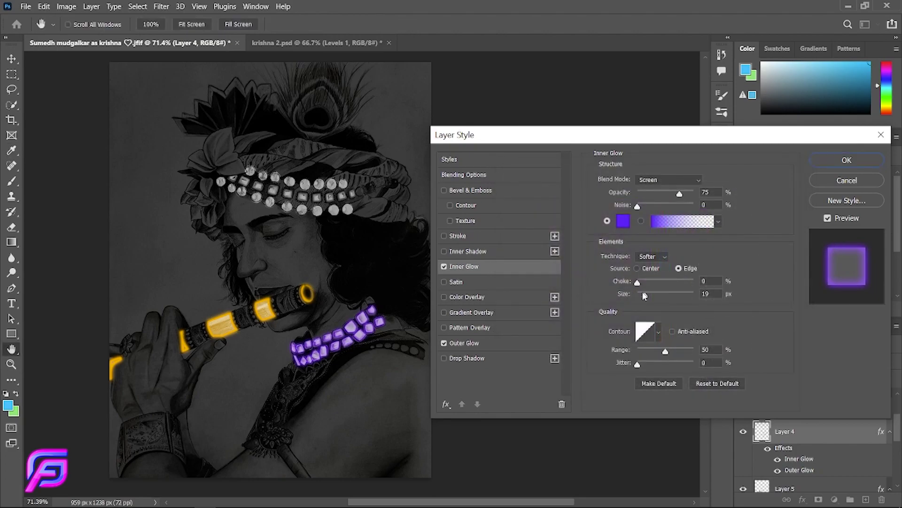
Step: Try a 5a00ff purple Stroke, then remove it, apply, and show Layer 3's glow effects
left_click(457, 234)
left_click(625, 262)
type("5a00ff")
left_click(738, 197)
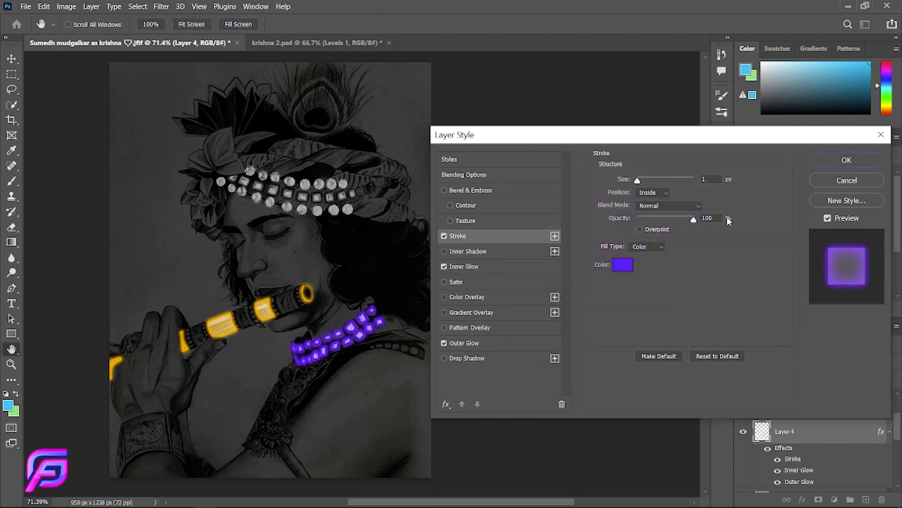
left_click(444, 236)
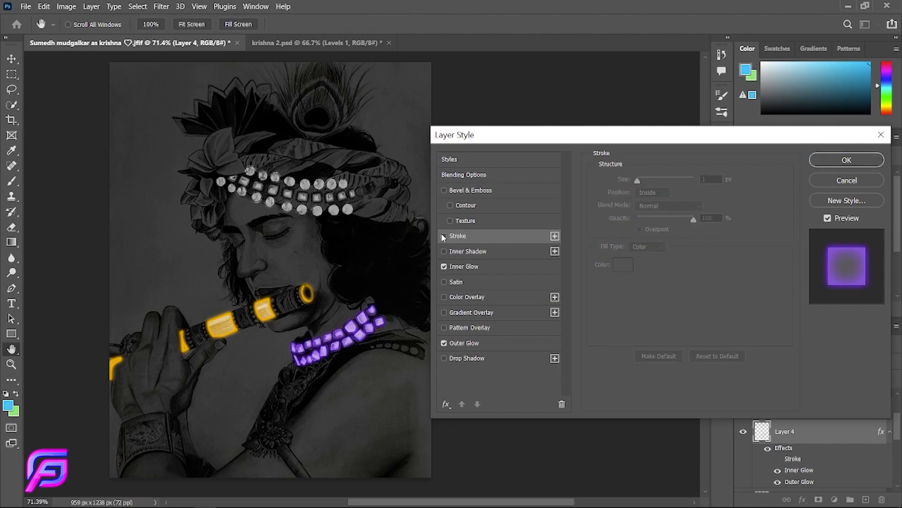
left_click(841, 160)
left_click(769, 403)
scroll(823, 409, "up", 1)
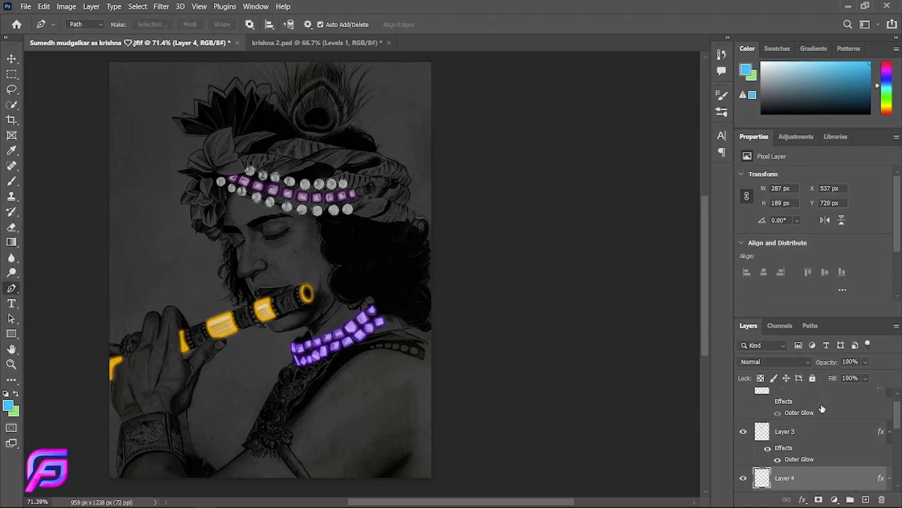
Step: Give Layer 3's headband jewels a magenta outer glow and a new inner glow colour
double_click(804, 459)
left_click(619, 227)
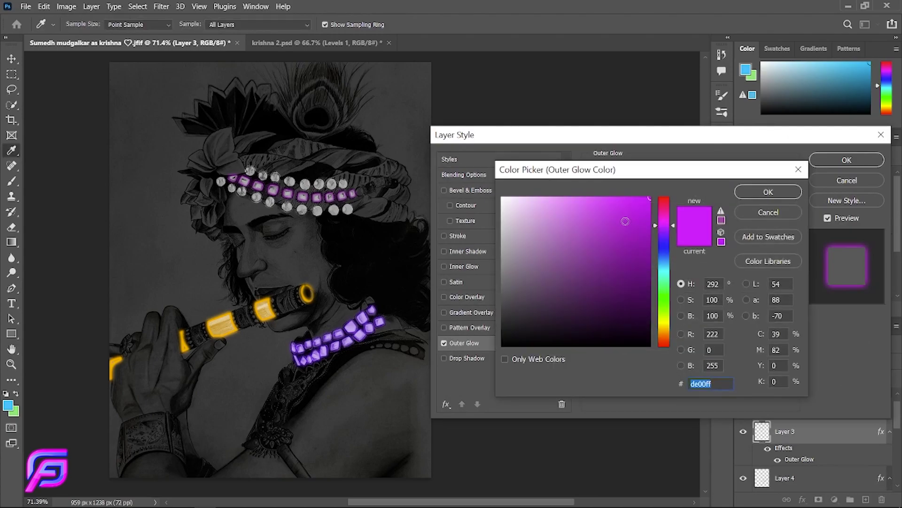
left_click(768, 192)
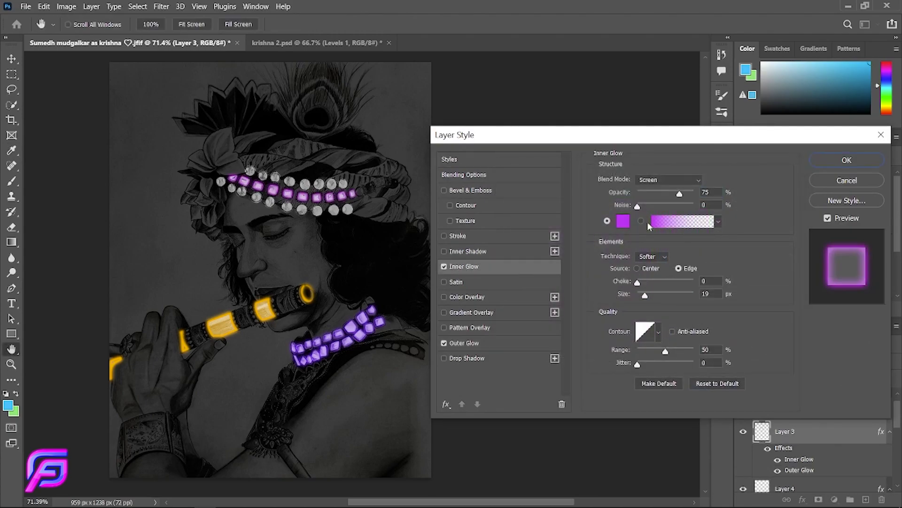
left_click(624, 220)
left_click(773, 191)
left_click(847, 160)
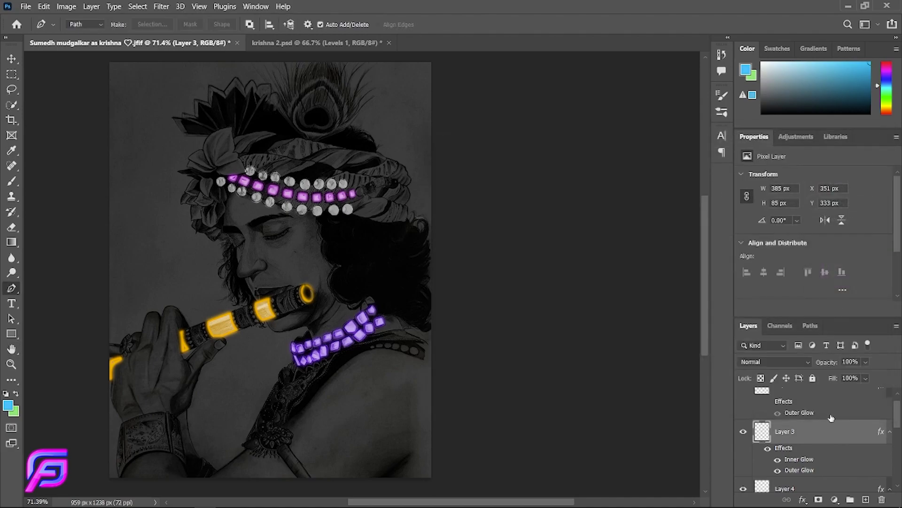
Step: On Layer 2's round jewels, keep the blue outer glow and add a blue inner glow
left_click(773, 417)
double_click(799, 427)
left_click(626, 220)
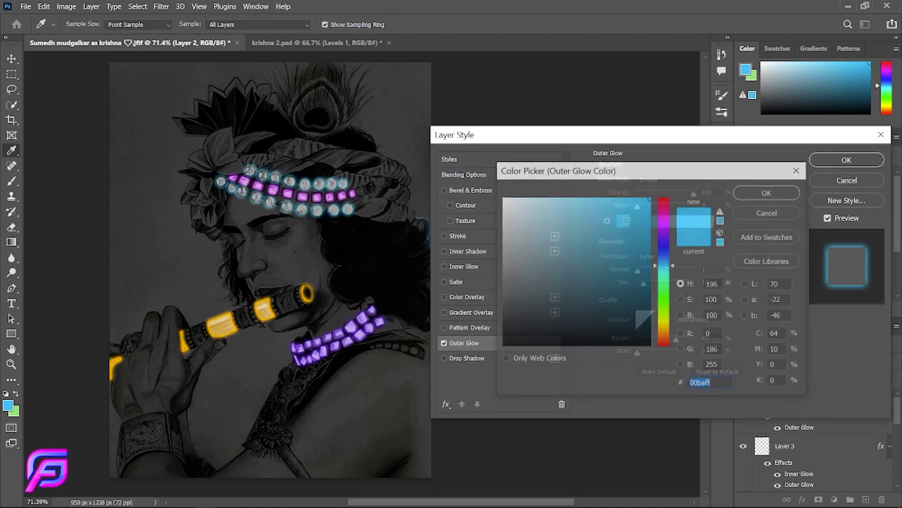
left_click(757, 190)
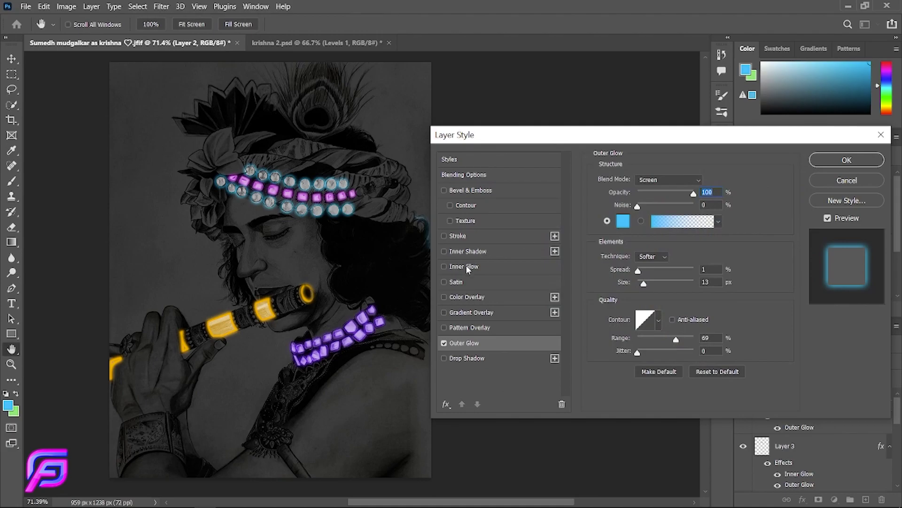
left_click(465, 266)
left_click(623, 220)
left_click(766, 188)
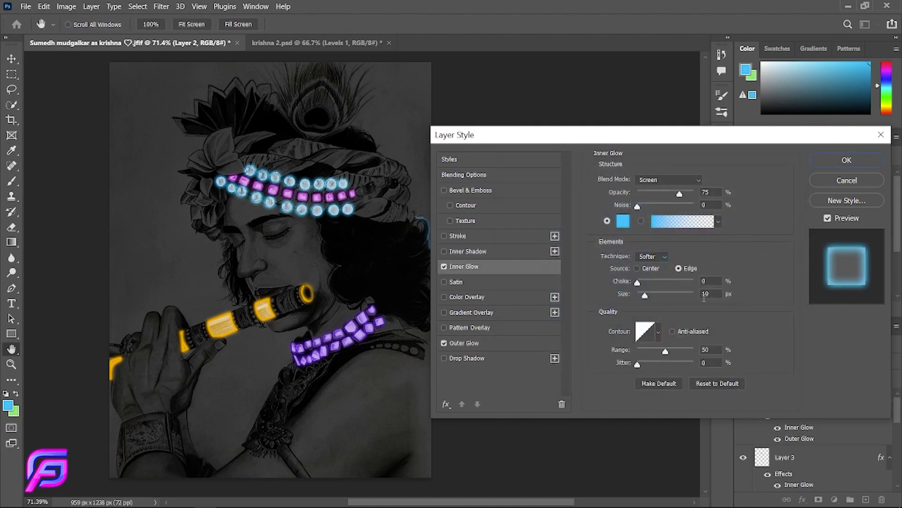
Step: Enlarge the round jewels' inner glow to 68 px, raise its opacity, and widen the outer glow
left_click_drag(646, 297, 656, 297)
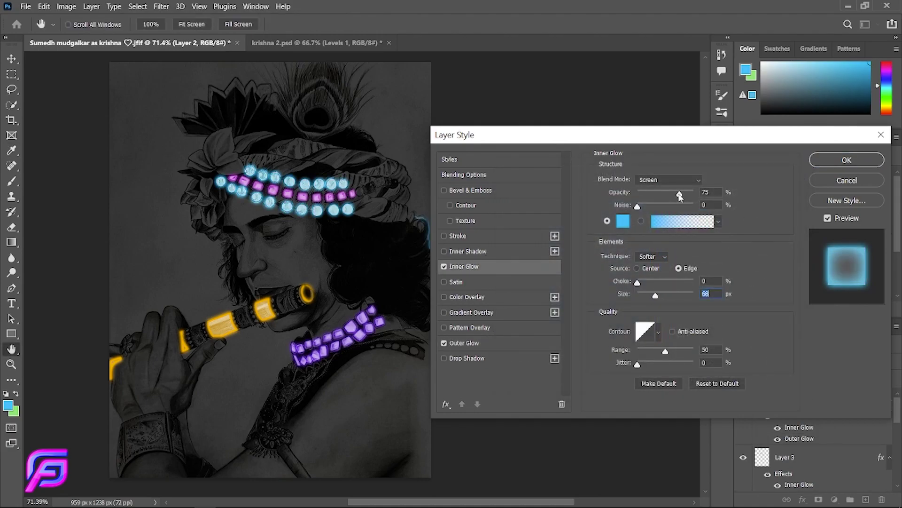
left_click_drag(680, 196, 694, 195)
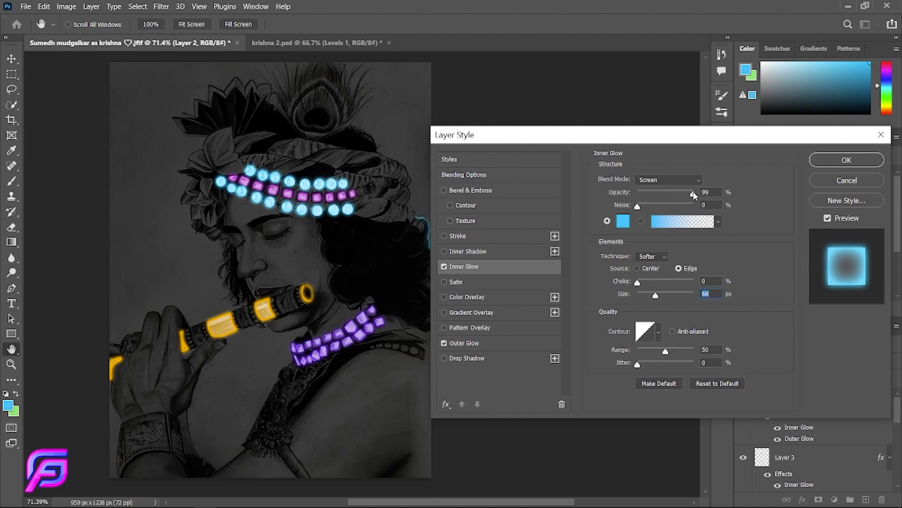
left_click(489, 343)
left_click_drag(646, 285, 647, 282)
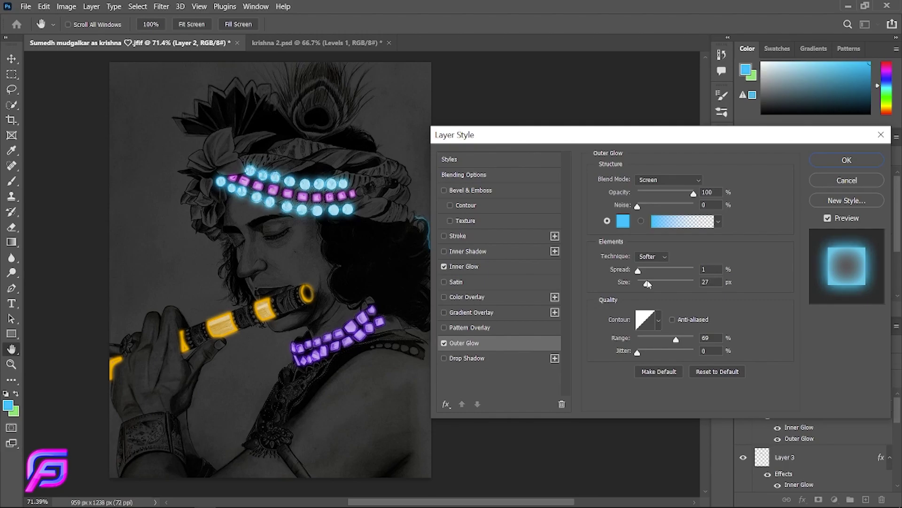
left_click(858, 159)
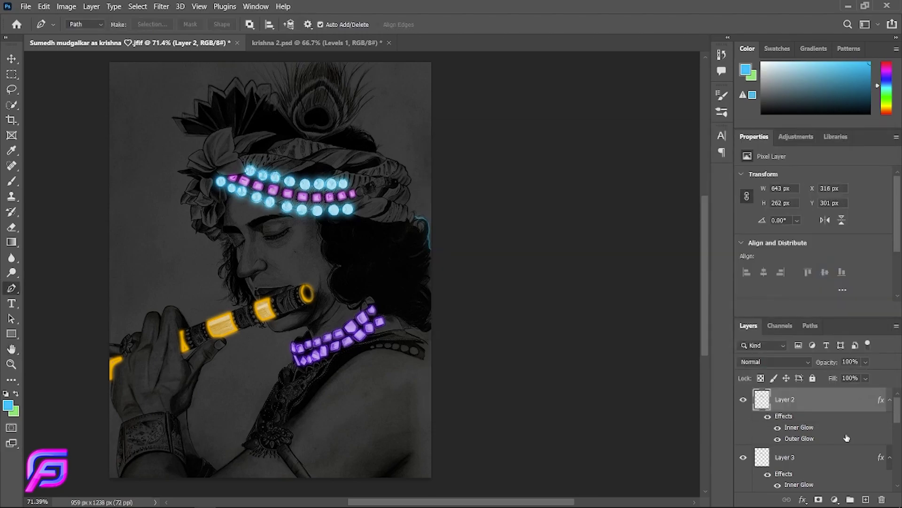
Step: Set Layer 3's inner glow opacity to 100% and its outer glow size to 29 px
double_click(807, 484)
left_click(504, 267)
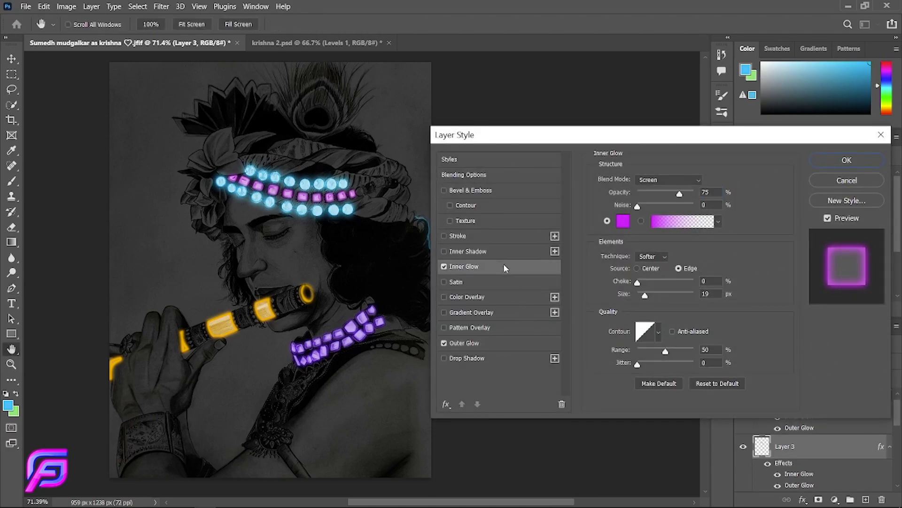
left_click(694, 193)
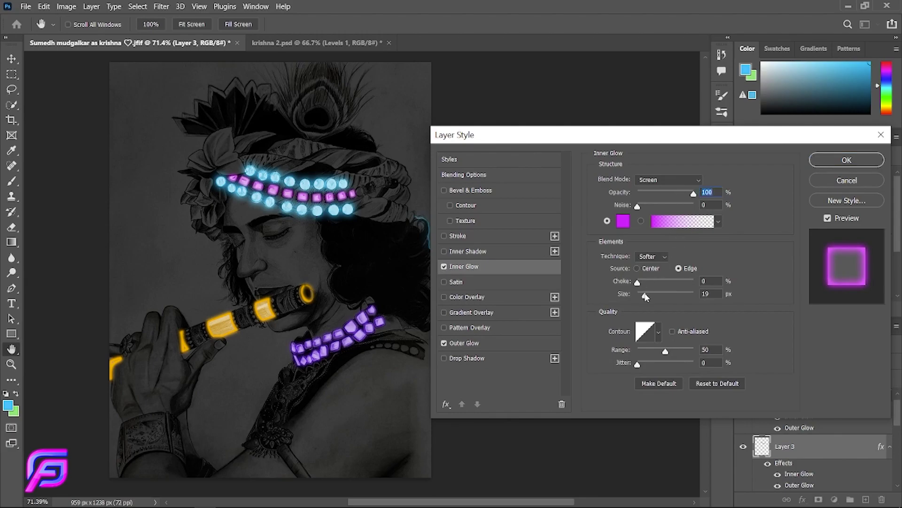
left_click(520, 343)
left_click_drag(644, 286, 649, 286)
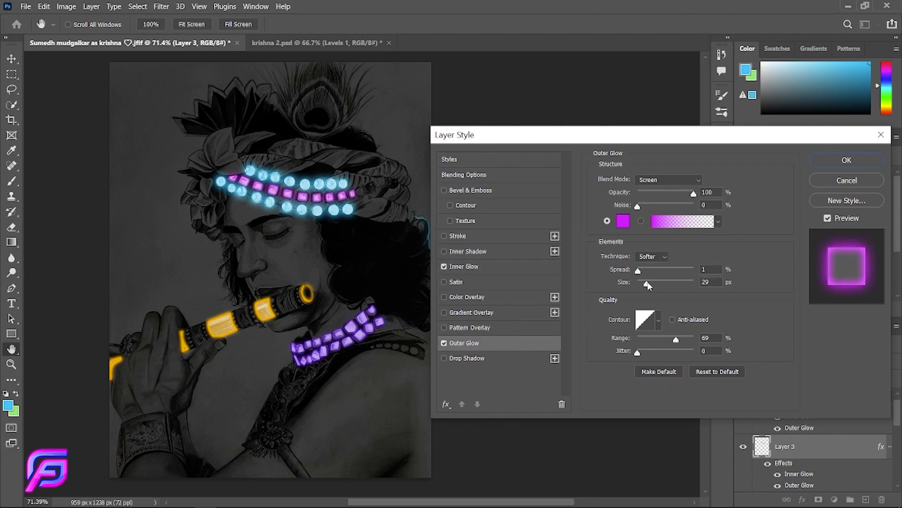
left_click(869, 164)
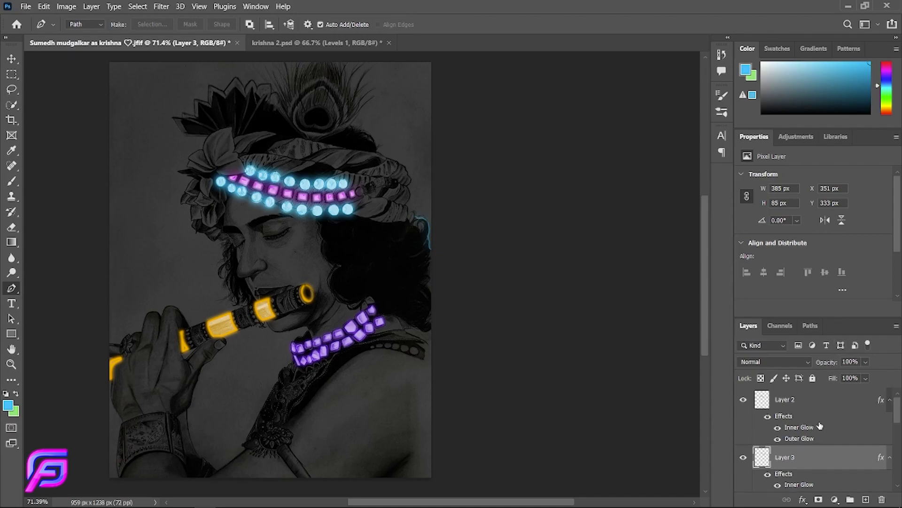
Step: Enlarge the necklace layer's purple outer glow from 32 to 59 px
scroll(814, 432, "up", 5)
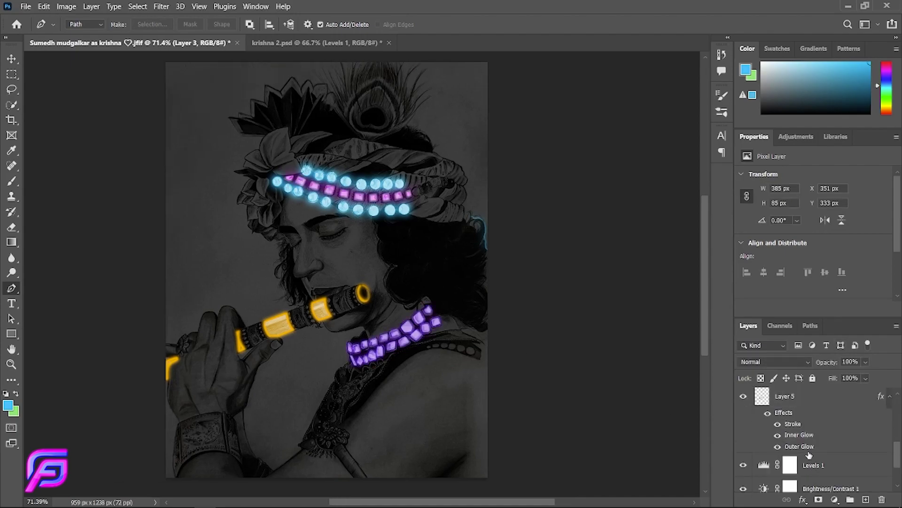
double_click(799, 449)
left_click(870, 160)
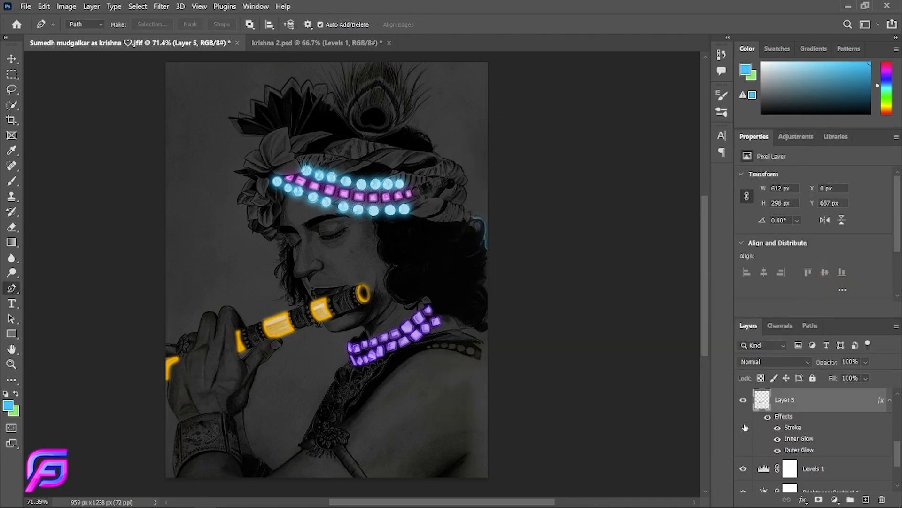
scroll(747, 400, "up", 2)
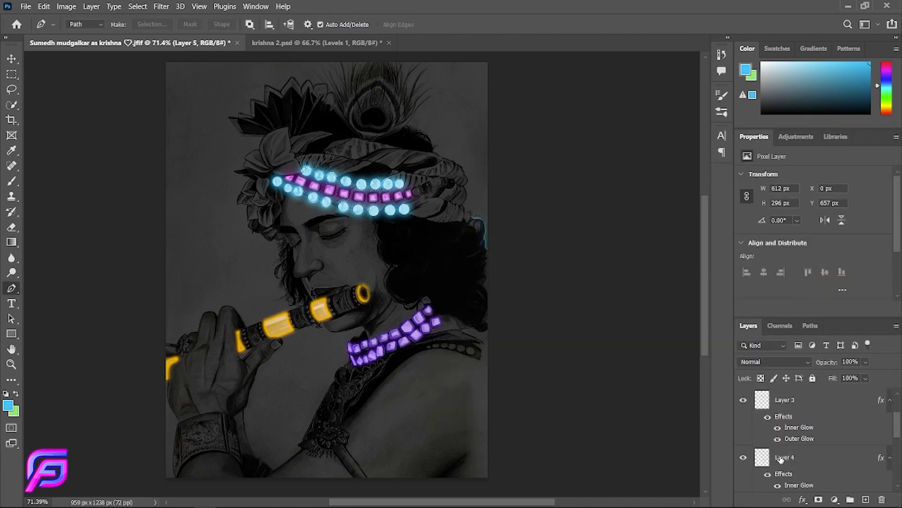
double_click(799, 439)
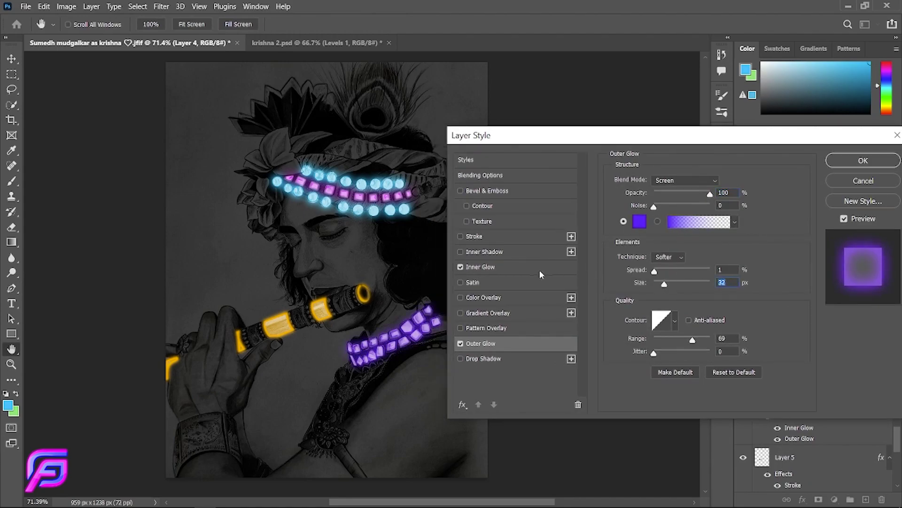
left_click(515, 267)
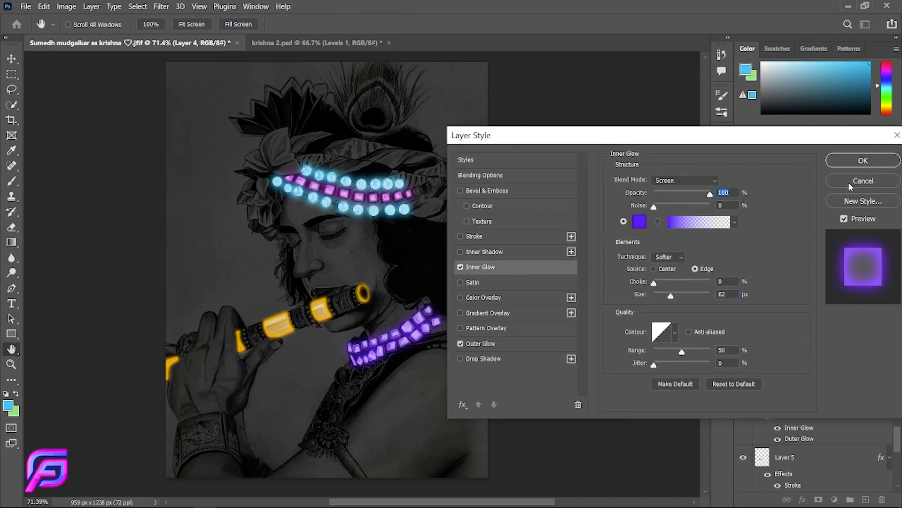
left_click(534, 343)
left_click_drag(665, 286, 670, 284)
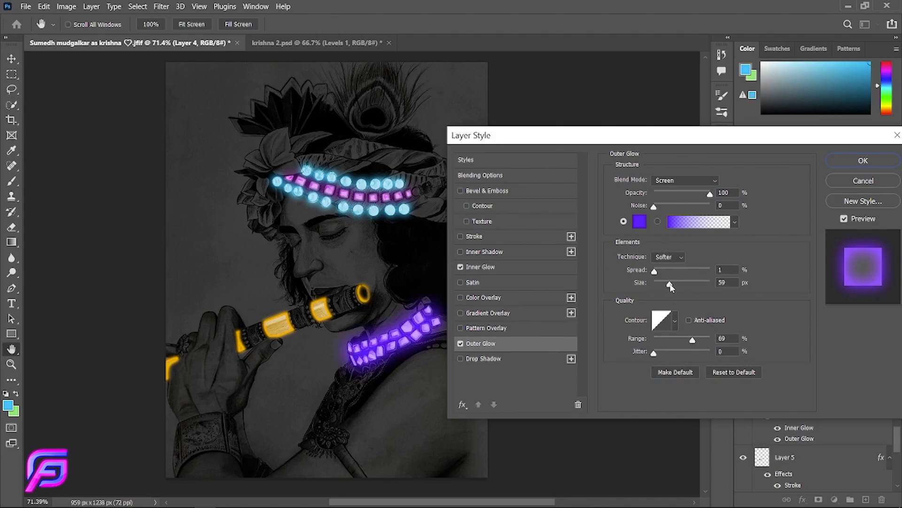
left_click(860, 164)
Step: Select the headband's Layer 2 and add a new empty Layer 6 above it
key("p")
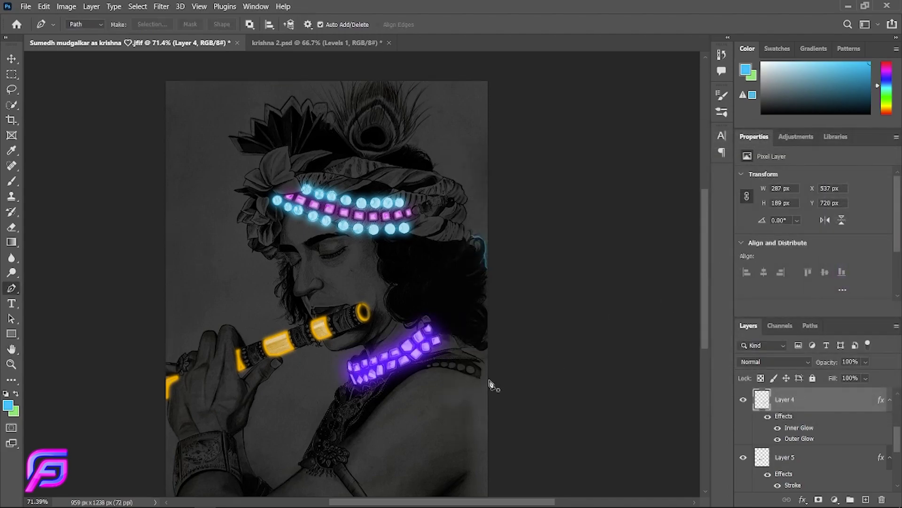
scroll(495, 386, "up", 3)
scroll(458, 385, "up", 2)
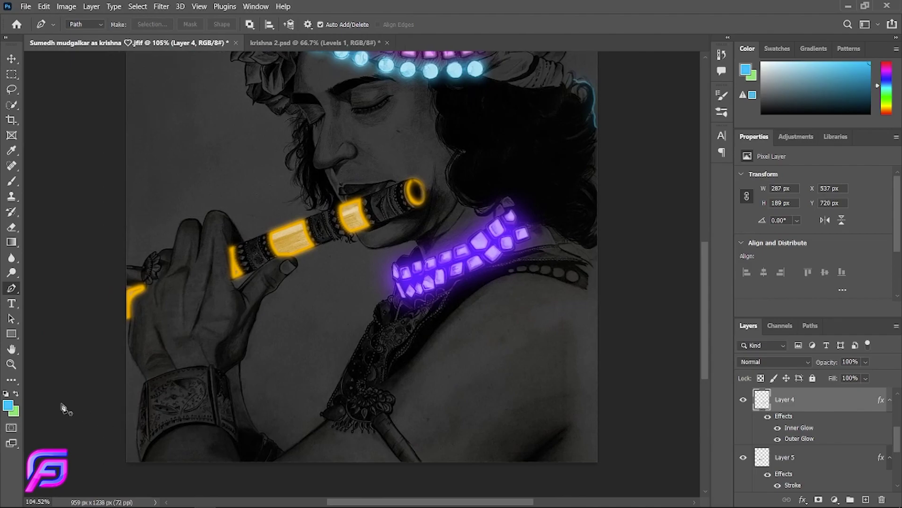
left_click(8, 405)
left_click(795, 190)
scroll(624, 301, "up", 3)
scroll(746, 401, "down", 2)
double_click(744, 400)
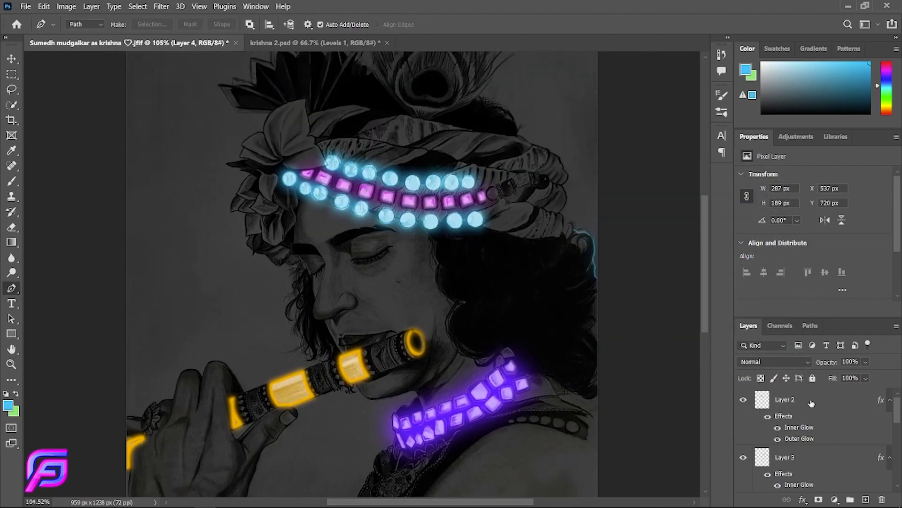
double_click(744, 400)
left_click(817, 400)
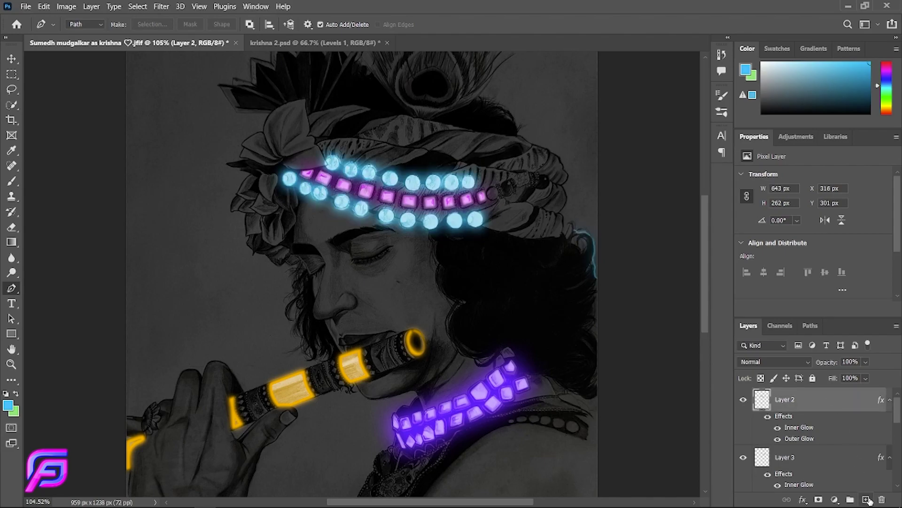
left_click(867, 499)
Step: Load Layer 2's bead shapes, invert the selection, and brush blue glow around the headband beads
left_click(18, 182)
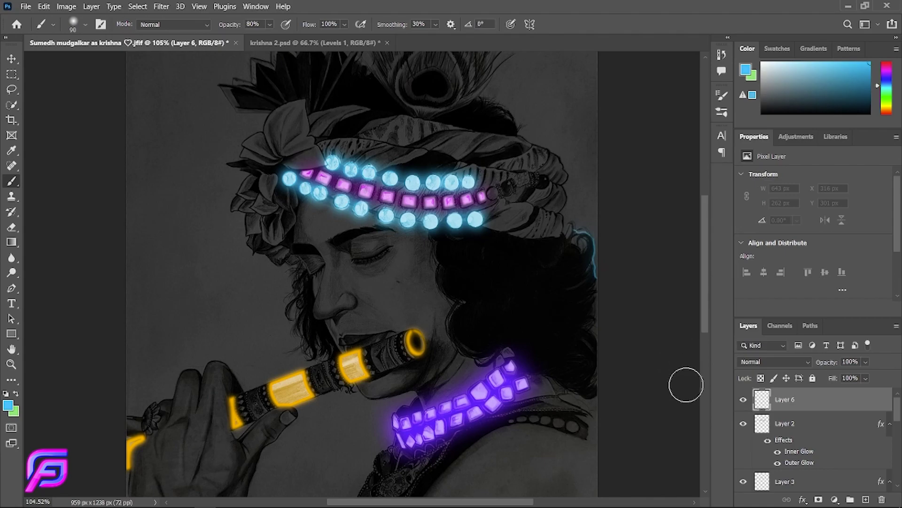
left_click(764, 427, "ctrl")
scroll(380, 214, "up", 2)
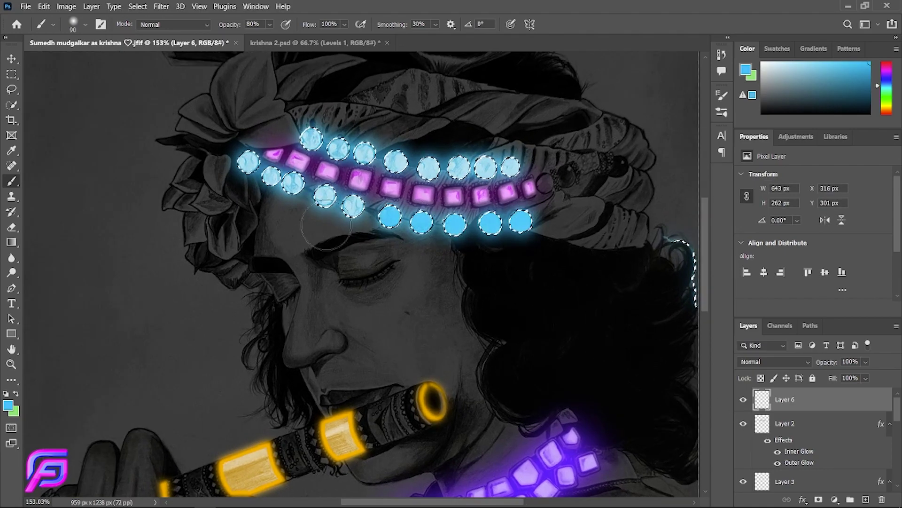
left_click(138, 6)
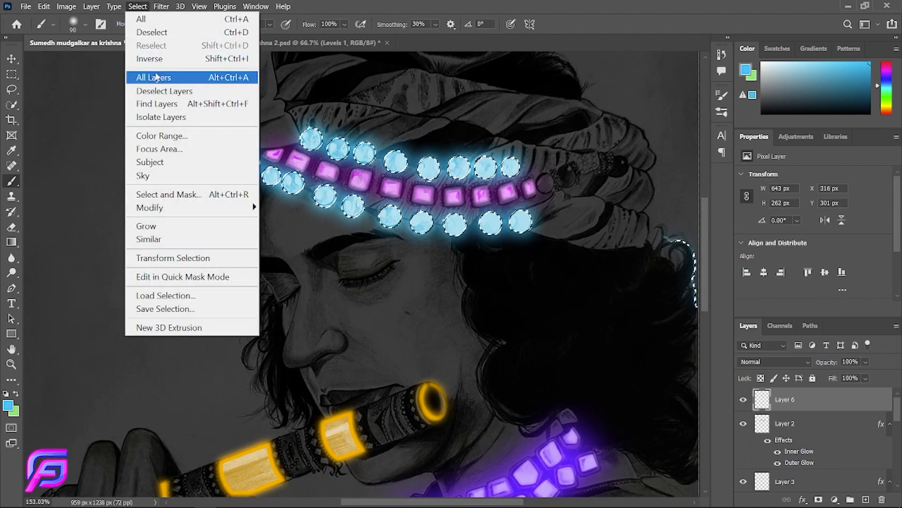
left_click(157, 59)
mouse_move(517, 216)
left_mouse_down()
mouse_move(346, 211)
mouse_move(423, 85)
mouse_move(535, 221)
left_mouse_up()
Step: Set Layer 6 to Overlay, deselect, and mask the blue glow off the beads
left_click(775, 361)
key("ctrl+d")
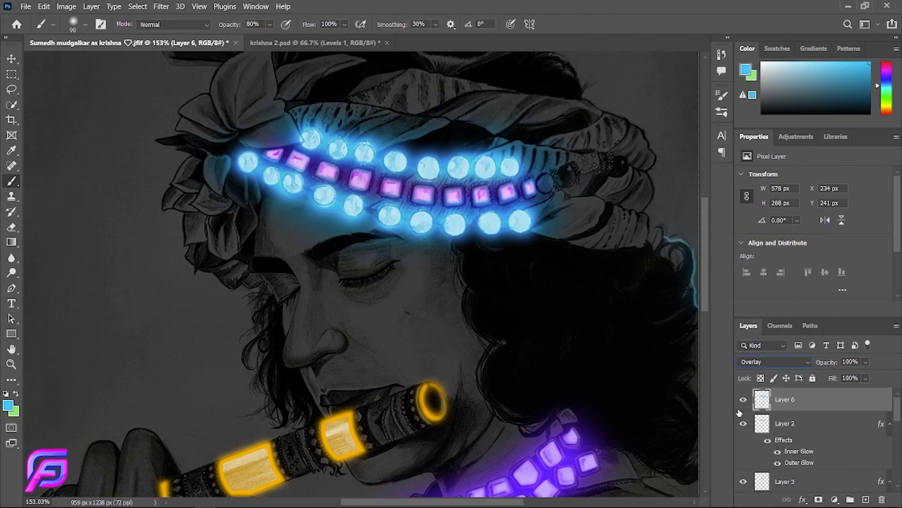
left_click(819, 499)
mouse_move(530, 190)
left_mouse_down()
mouse_move(461, 197)
mouse_move(338, 162)
mouse_move(273, 165)
left_mouse_up()
scroll(111, 131, "down", 2)
scroll(403, 268, "down", 3)
scroll(402, 269, "right", 4)
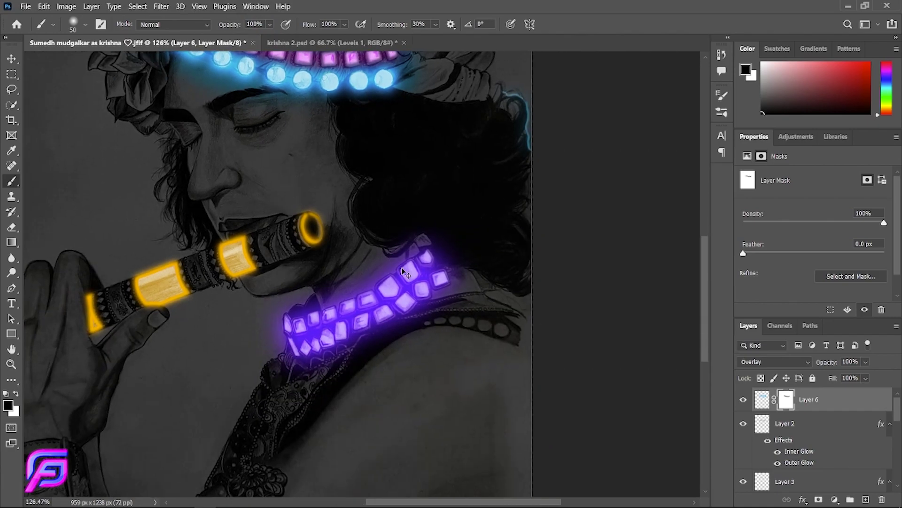
scroll(402, 269, "up", 2)
scroll(402, 268, "down", 2)
scroll(802, 464, "down", 1)
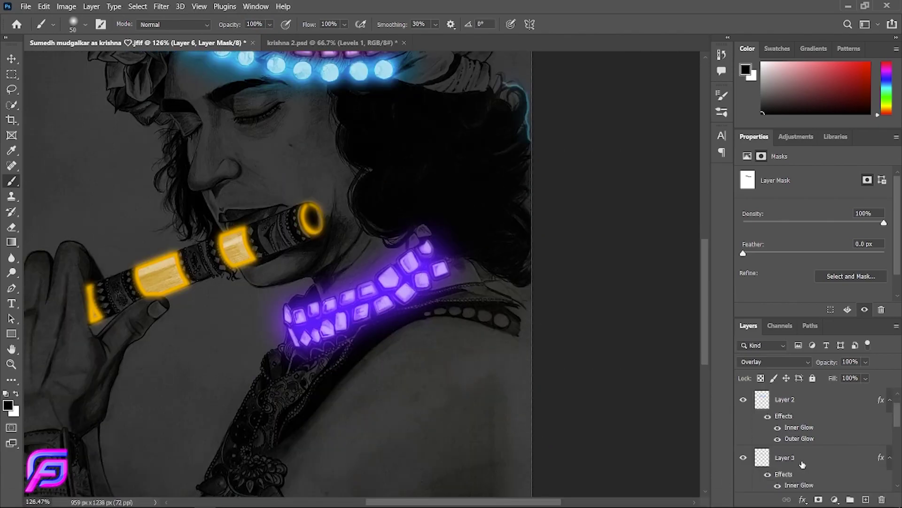
Step: Match the brush colour to the purple of Layer 4's necklace outer glow
scroll(744, 459, "down", 1)
left_click(743, 443)
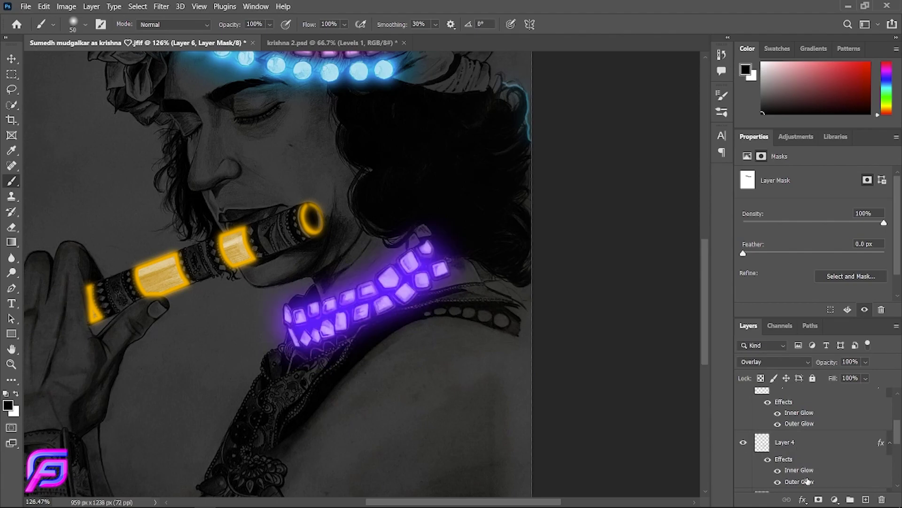
double_click(818, 442)
left_click(630, 221)
left_click(764, 187)
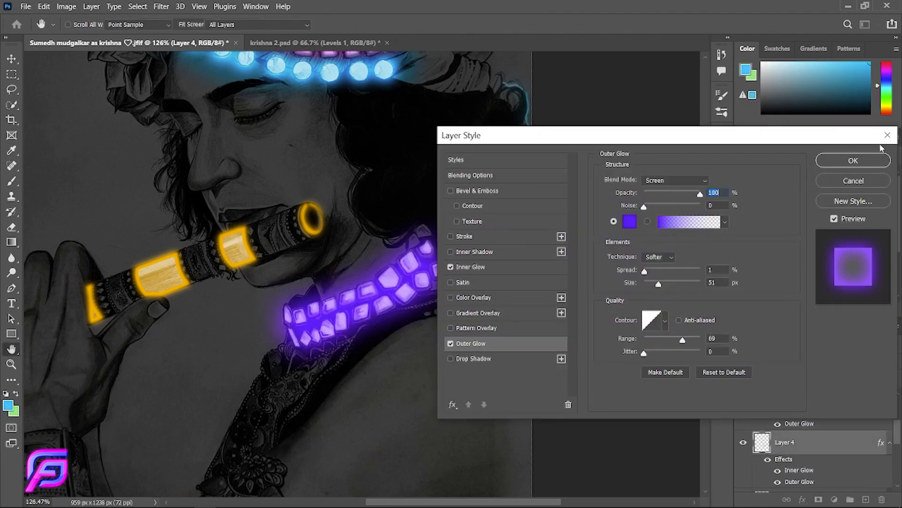
left_click(850, 162)
key("b")
left_click(16, 394)
left_click(7, 405)
left_click(661, 243)
left_click(768, 188)
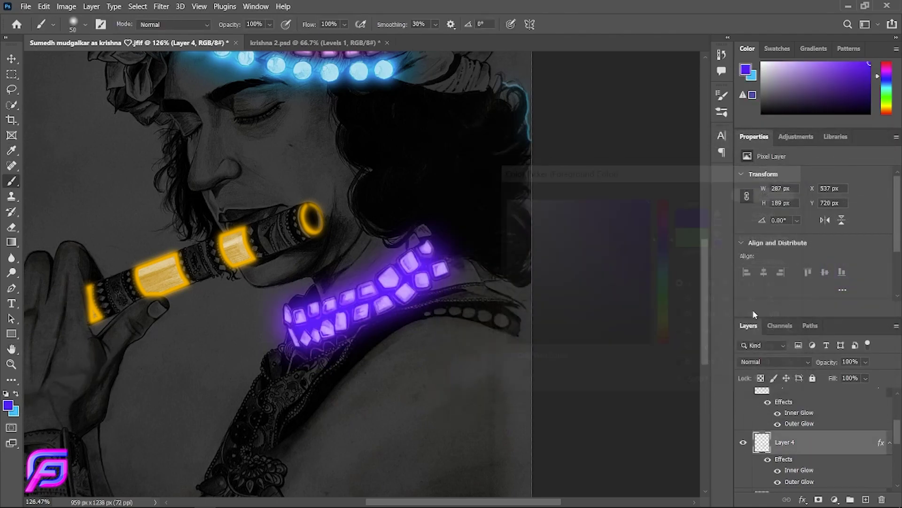
Step: On a new layer, brush purple glow around the inverted necklace-jewel selection with a size 150 brush
left_click(867, 499)
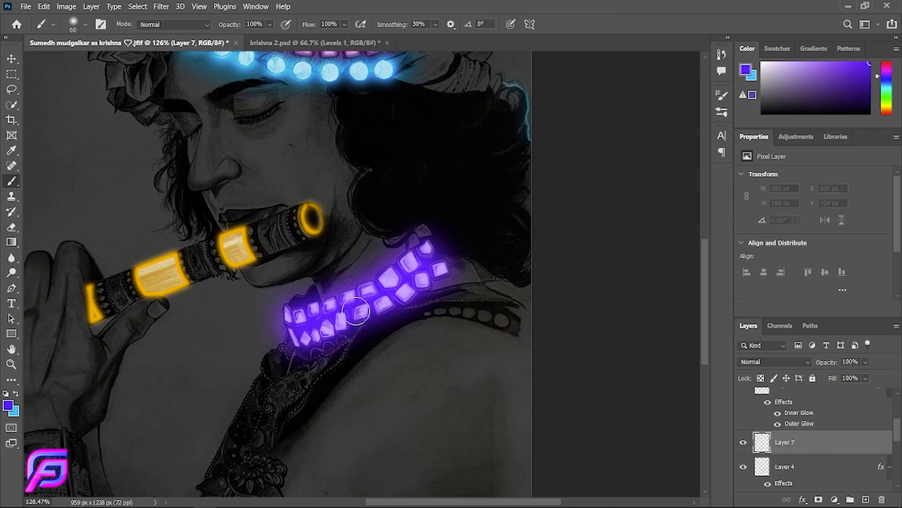
key("bracketright")
key("bracketright")
key("bracketright")
left_click(762, 466, "ctrl")
left_click(138, 6)
left_click(150, 48)
mouse_move(387, 214)
left_mouse_down()
mouse_move(299, 297)
mouse_move(493, 332)
left_mouse_up()
Step: Set Layer 7 to Overlay and mask the purple glow back around the jewels and below the chin
key("ctrl+d")
left_click(775, 362)
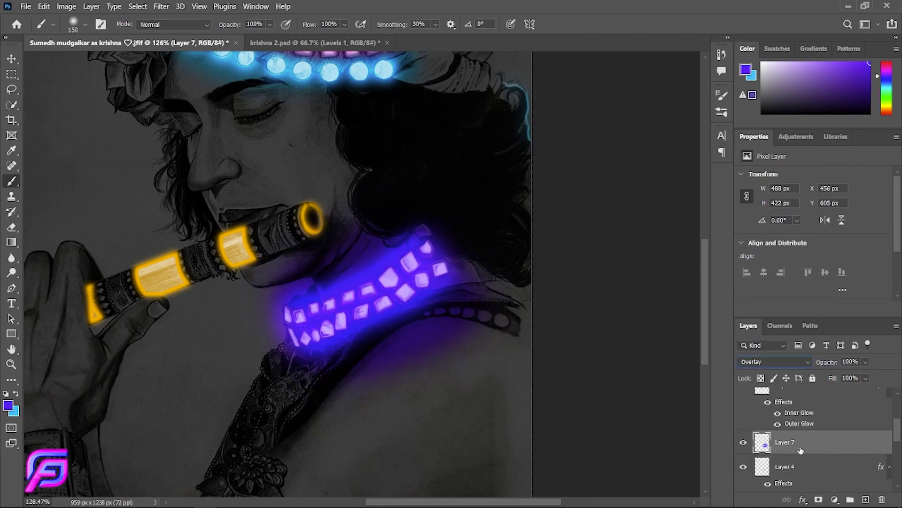
left_click(819, 499)
scroll(337, 255, "up", 3)
key("bracketleft")
key("bracketleft")
key("bracketleft")
mouse_move(433, 242)
left_mouse_down()
mouse_move(332, 322)
mouse_move(506, 274)
left_mouse_up()
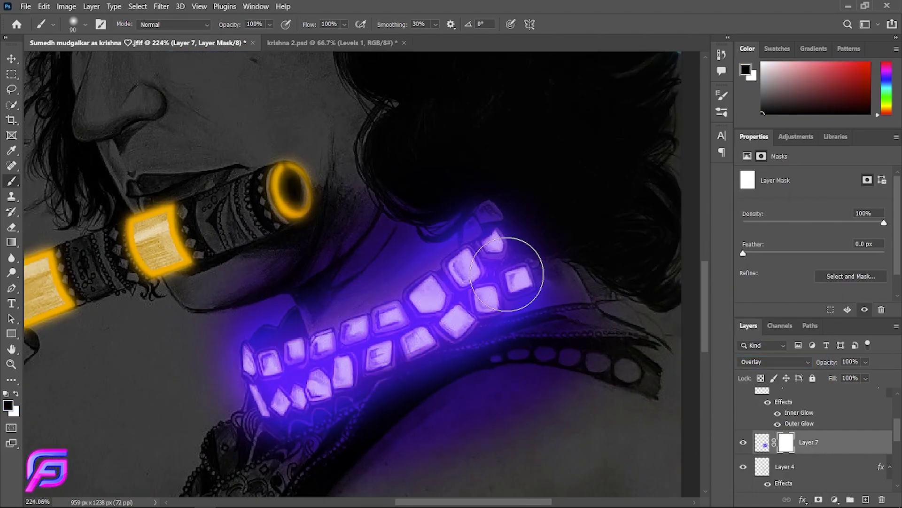
key("bracketleft")
key("bracketleft")
key("bracketleft")
left_click_drag(282, 301, 259, 313)
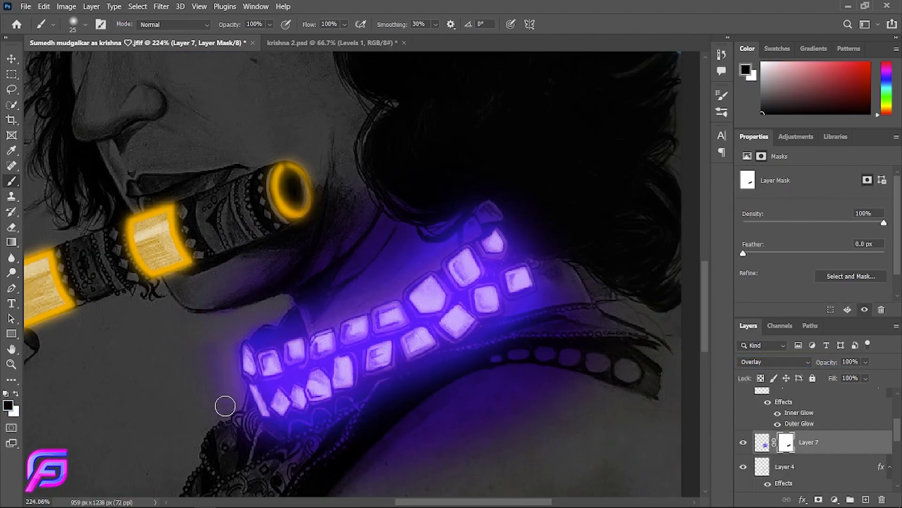
scroll(185, 350, "down", 4)
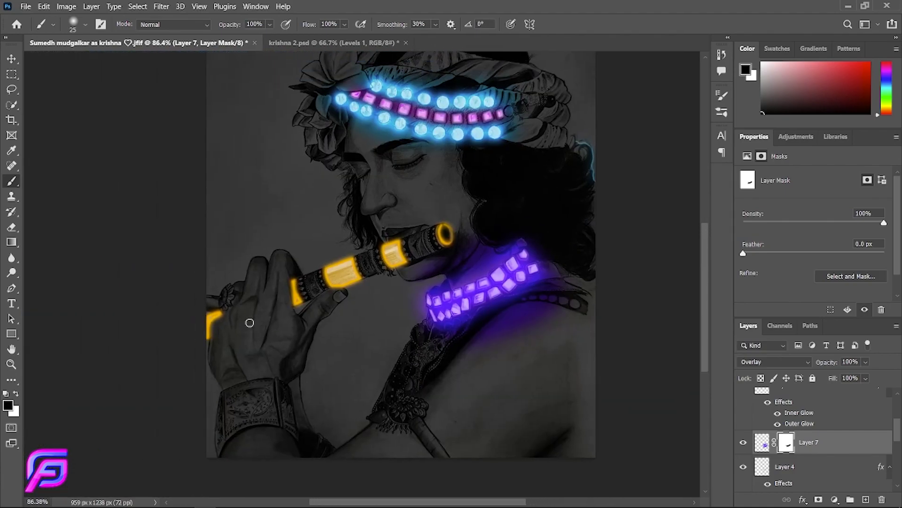
scroll(246, 318, "up", 3)
scroll(813, 446, "down", 2)
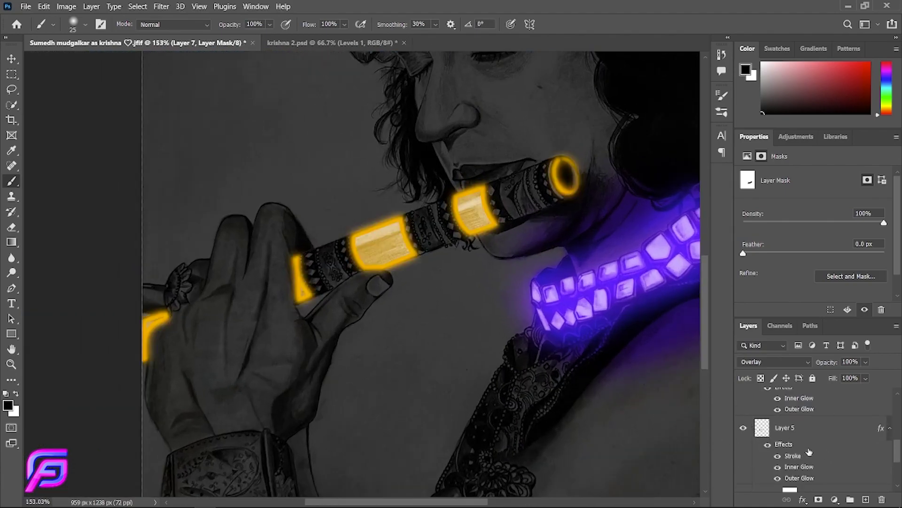
Step: Check the orange outer glow colour on the flute's Layer 5
left_click(813, 478)
double_click(813, 478)
left_click(630, 221)
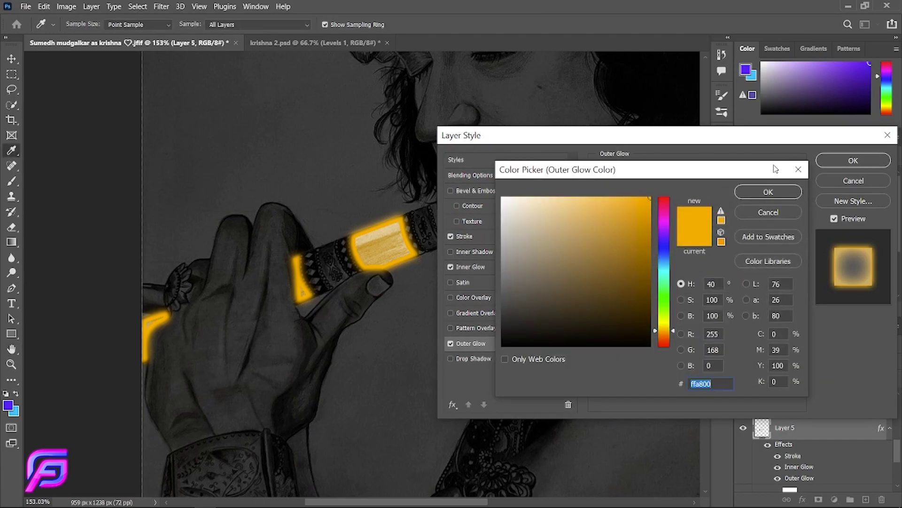
left_click(802, 169)
left_click(888, 136)
Step: Add a new empty layer and set the painting colour to orange
left_click(866, 499)
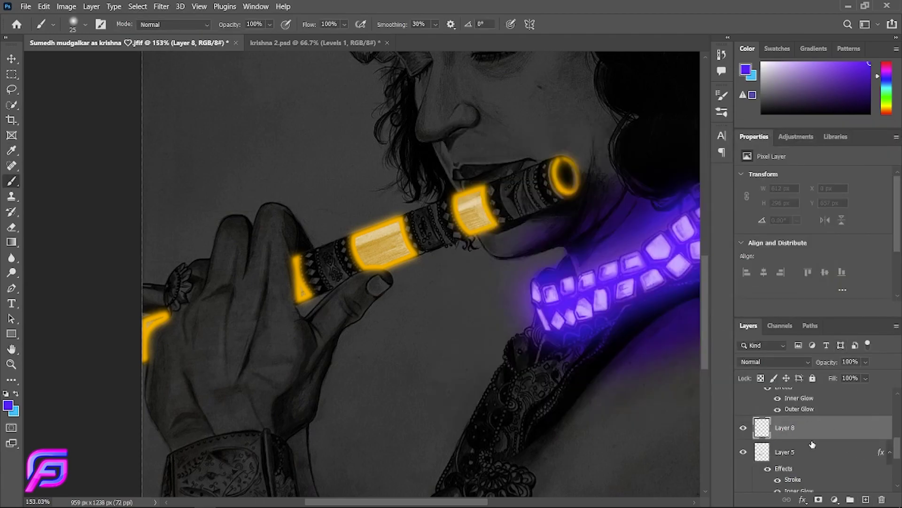
left_click(9, 405)
left_click(155, 347)
left_click(765, 199)
scroll(323, 312, "up", 3)
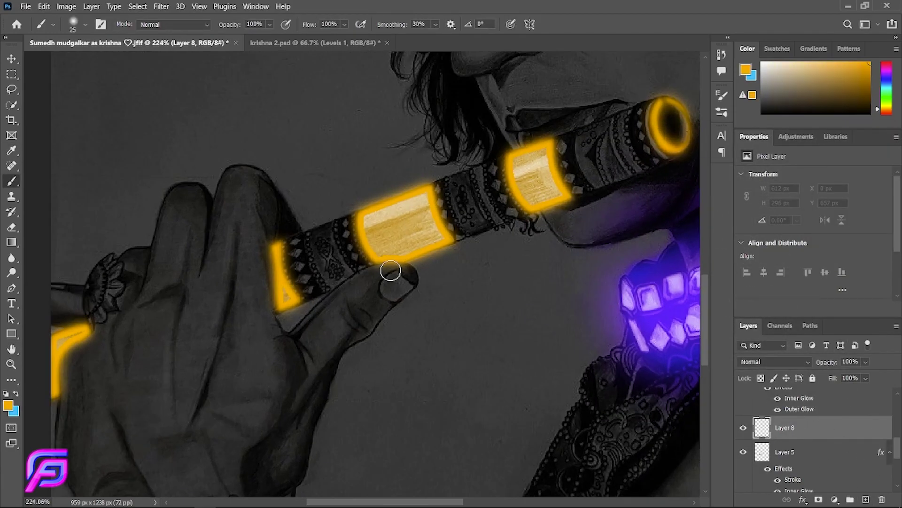
scroll(799, 446, "down", 5)
Step: Within the figure's selection, brush orange glow over the thumb and fingers with a 50 px brush, then deselect
left_click(762, 455, "ctrl")
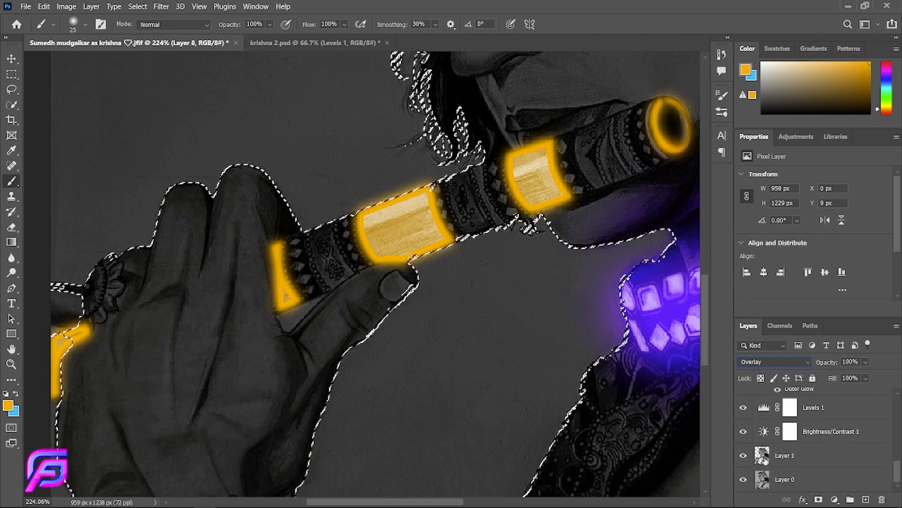
scroll(332, 288, "down", 3)
scroll(333, 288, "left", 3)
key("bracketright")
key("bracketright")
key("bracketright")
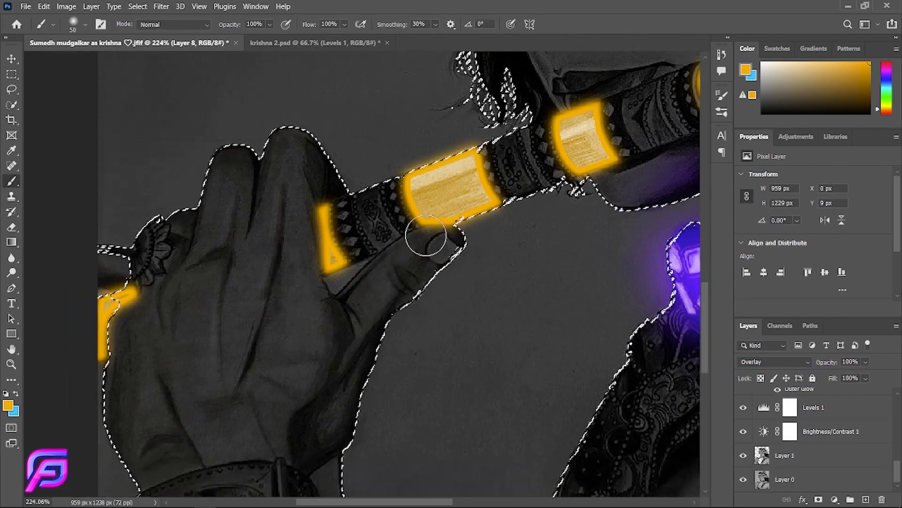
mouse_move(423, 232)
left_mouse_down()
mouse_move(323, 288)
mouse_move(313, 238)
left_mouse_up()
scroll(282, 282, "down", 2)
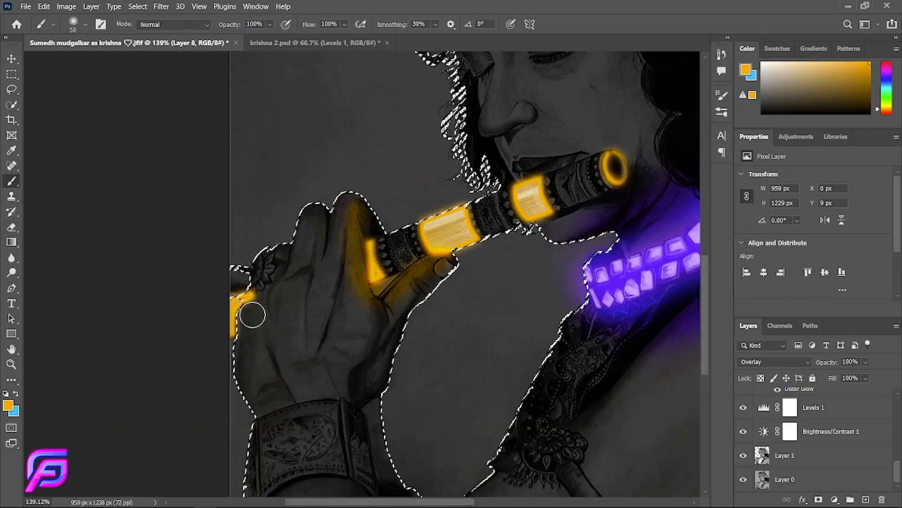
scroll(329, 292, "up", 1)
scroll(402, 281, "up", 2)
scroll(430, 114, "down", 2)
scroll(545, 318, "down", 3)
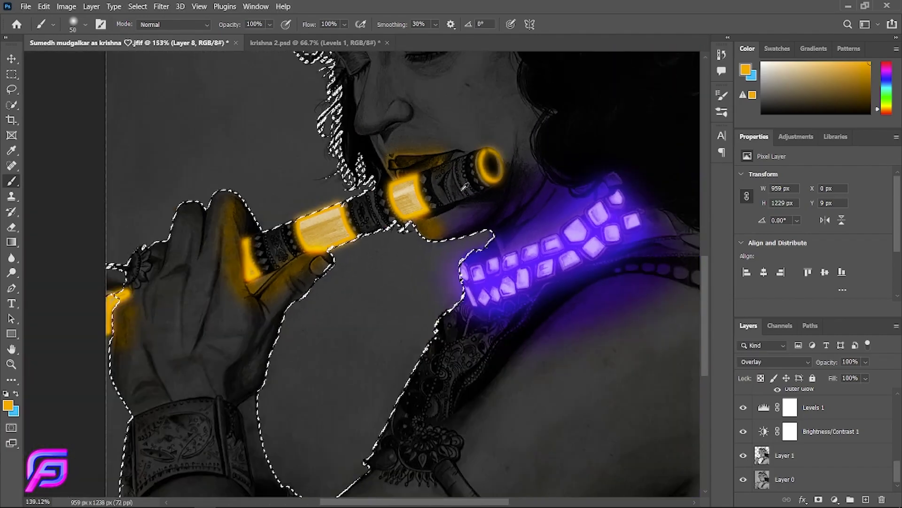
scroll(544, 318, "down", 2)
key("ctrl+d")
scroll(544, 319, "up", 3)
Step: Target the Brightness/Contrast 1 mask with black paint, the figure selection showing and a 175 brush
left_click(790, 431)
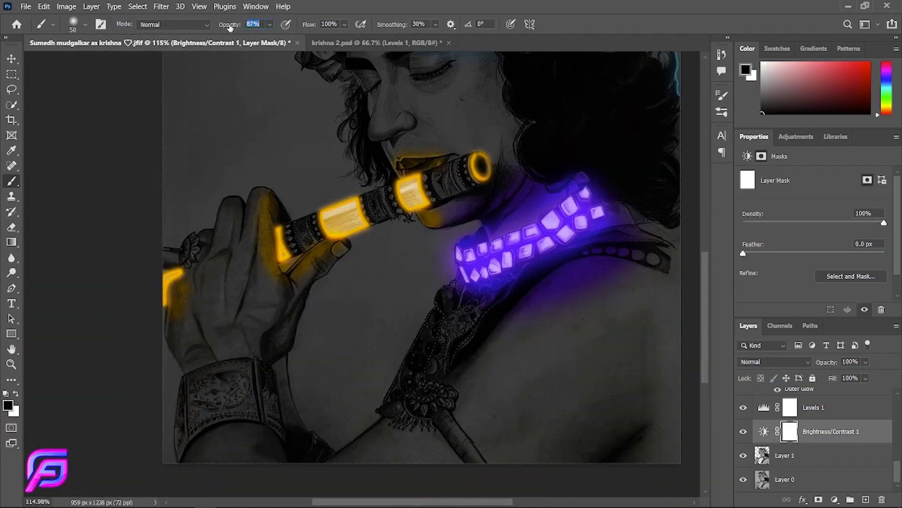
key("8")
scroll(423, 282, "up", 2)
key("ctrl+shift+d")
key("bracketright")
key("bracketright")
key("bracketright")
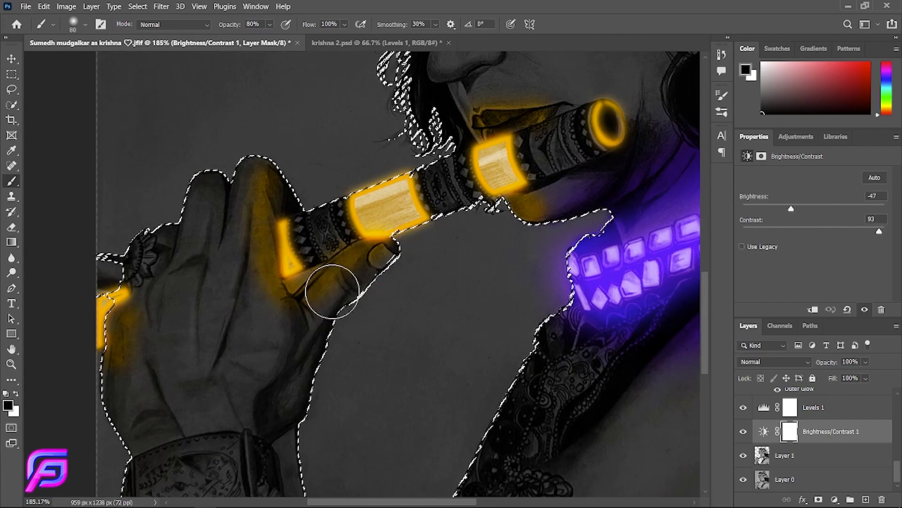
scroll(578, 252, "down", 2)
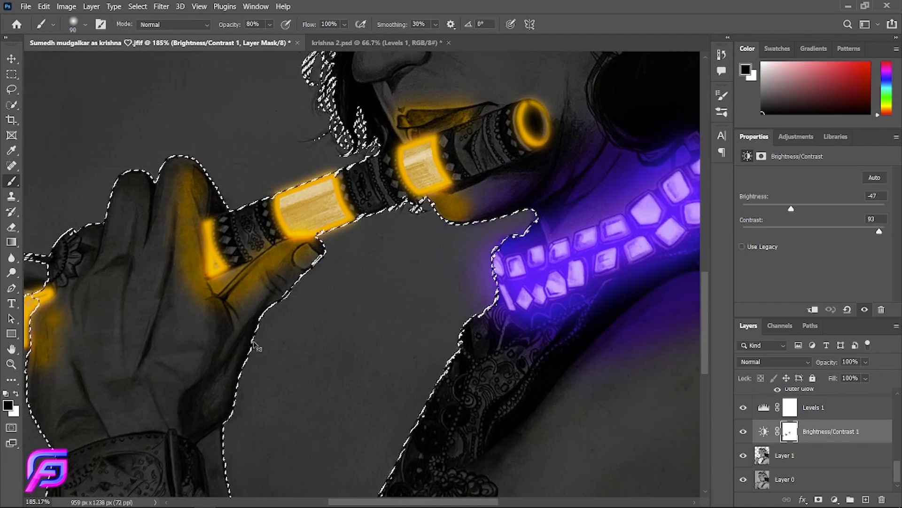
scroll(517, 249, "right", 5)
key("bracketright")
key("bracketright")
key("bracketright")
scroll(445, 241, "up", 5)
scroll(403, 191, "up", 2)
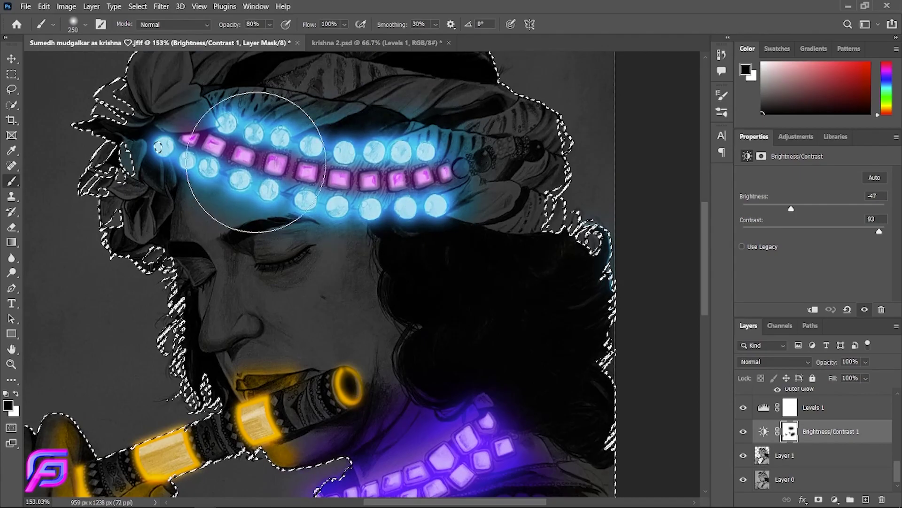
key("alt+bracketright")
scroll(423, 382, "down", 4)
scroll(272, 272, "down", 2)
key("bracketleft")
key("bracketleft")
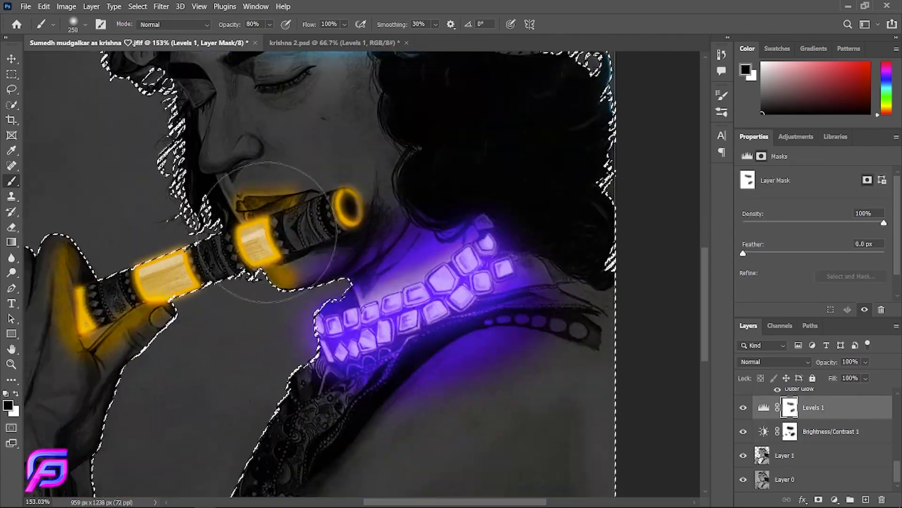
Step: Move across the glowing flute, necklace and headband areas and select Layer 2
scroll(178, 349, "left", 5)
scroll(179, 349, "up", 2)
scroll(179, 350, "down", 2)
scroll(332, 368, "down", 3)
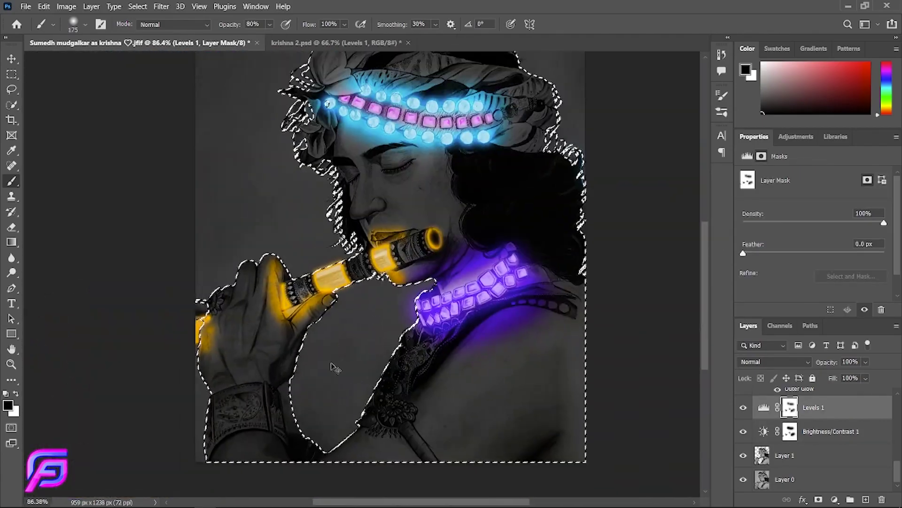
scroll(428, 426, "up", 2)
scroll(768, 451, "up", 3)
scroll(768, 451, "up", 2)
scroll(770, 442, "up", 1)
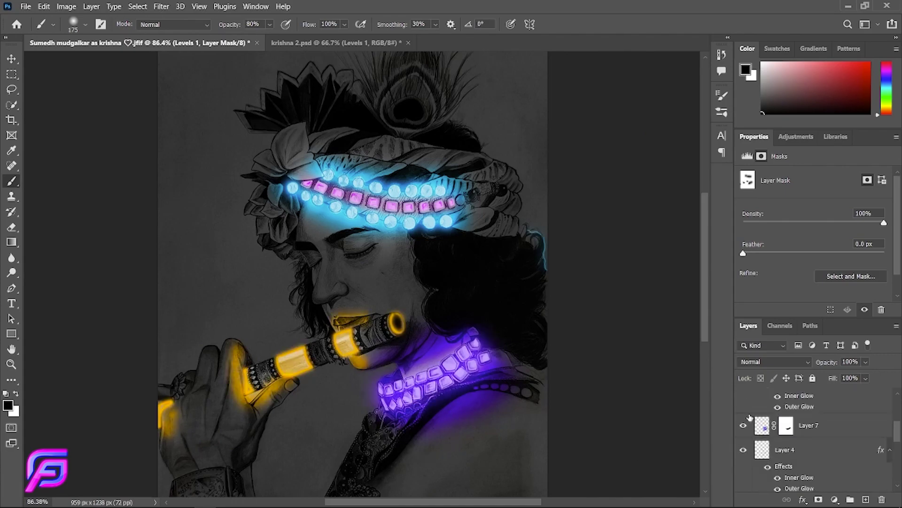
scroll(780, 435, "up", 2)
scroll(788, 432, "up", 2)
left_click(788, 432)
scroll(534, 202, "up", 2)
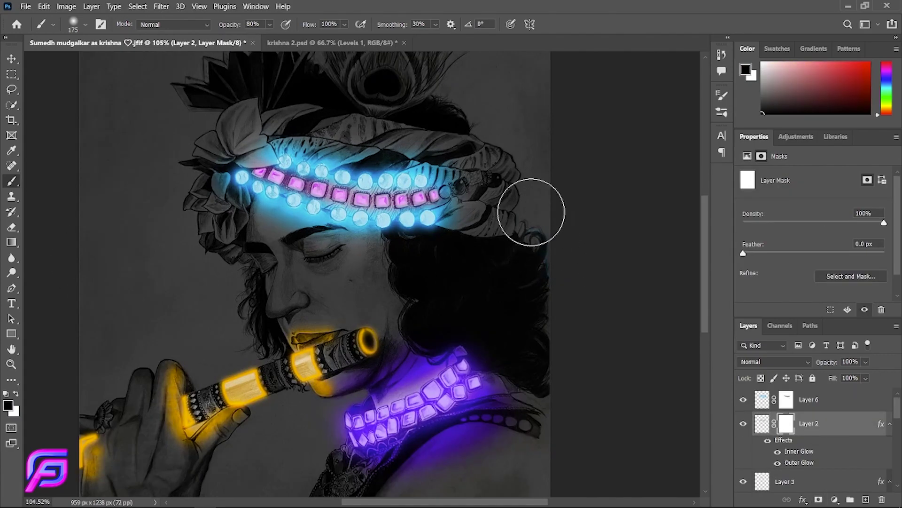
scroll(516, 262, "down", 1)
scroll(516, 261, "up", 2)
scroll(890, 450, "up", 2)
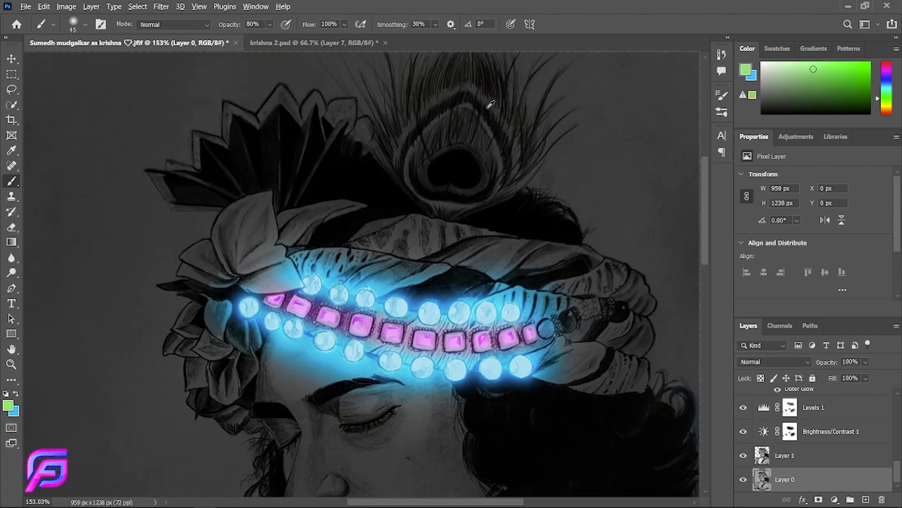
scroll(490, 104, "up", 3)
scroll(545, 155, "up", 2)
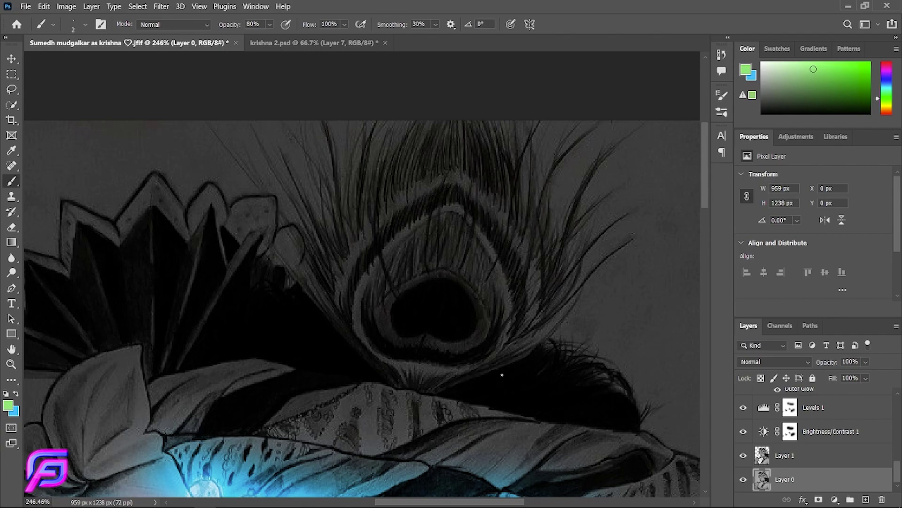
Step: Add a new empty layer above Layer 6
scroll(501, 374, "up", 1)
scroll(496, 364, "up", 1)
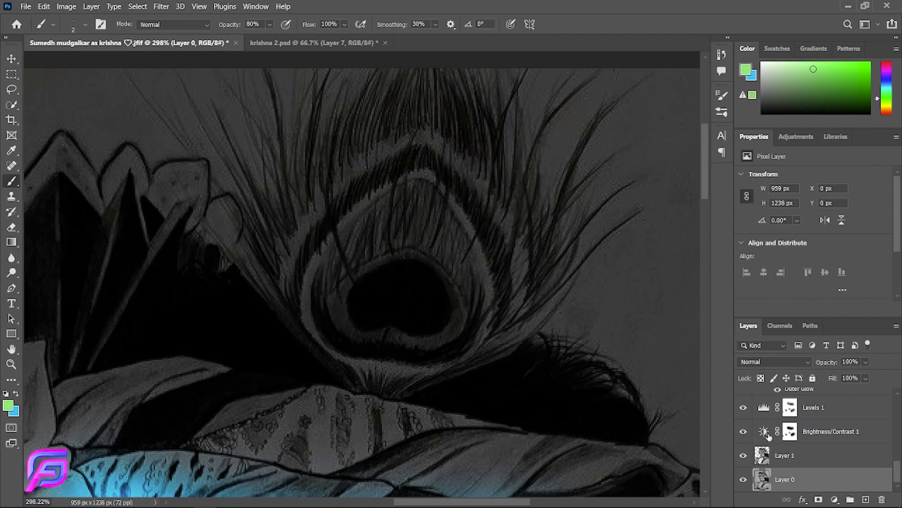
scroll(771, 434, "up", 1)
scroll(790, 423, "up", 1)
scroll(808, 413, "up", 1)
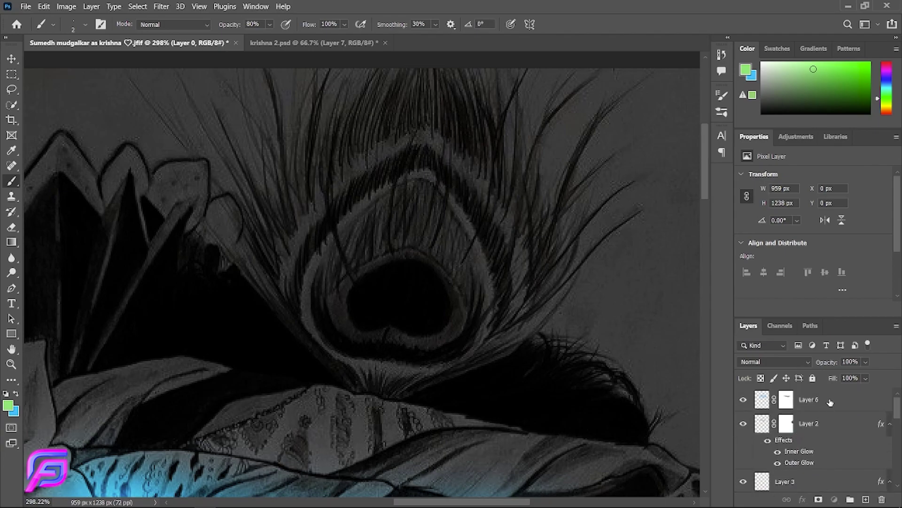
left_click(830, 402)
key("ctrl+shift+alt+n")
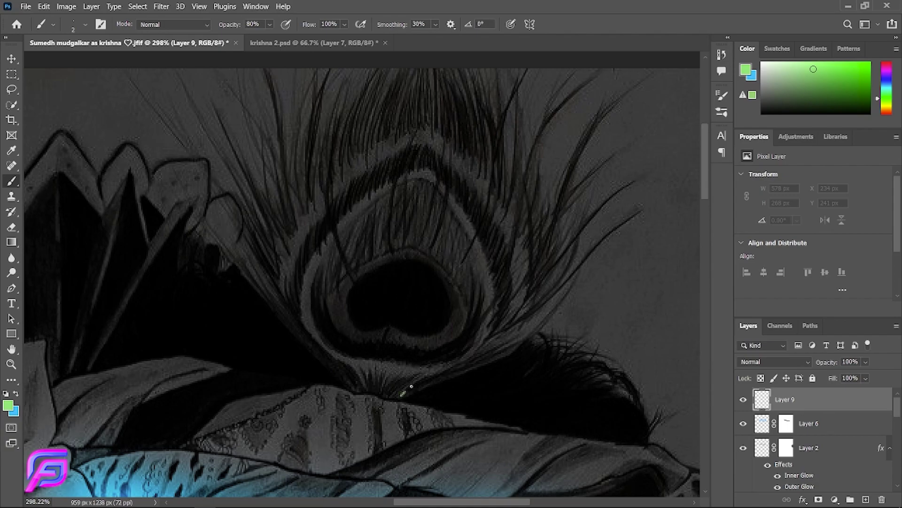
Step: Trace the peacock feather's strands with ten thin bright-green brush strokes
left_click_drag(526, 319, 623, 225)
left_click_drag(400, 395, 578, 177)
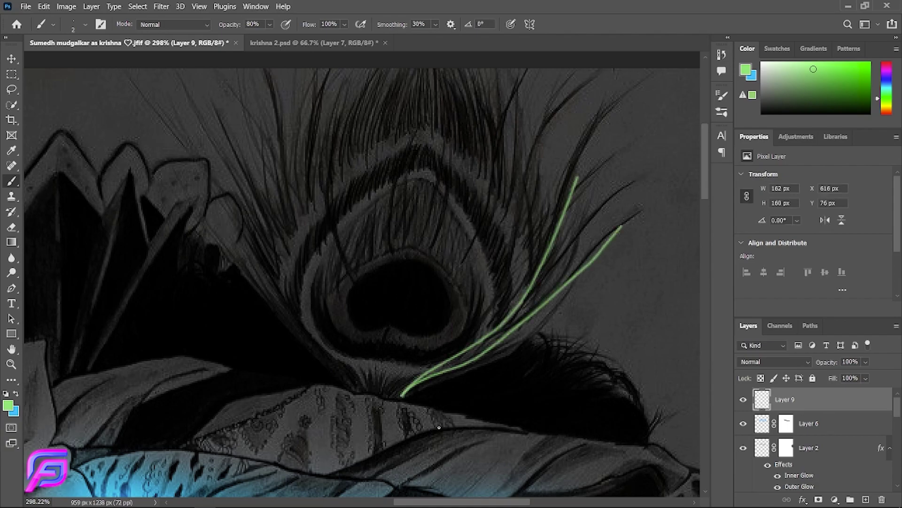
left_click_drag(513, 314, 595, 206)
left_click_drag(534, 268, 559, 112)
left_click_drag(545, 137, 502, 297)
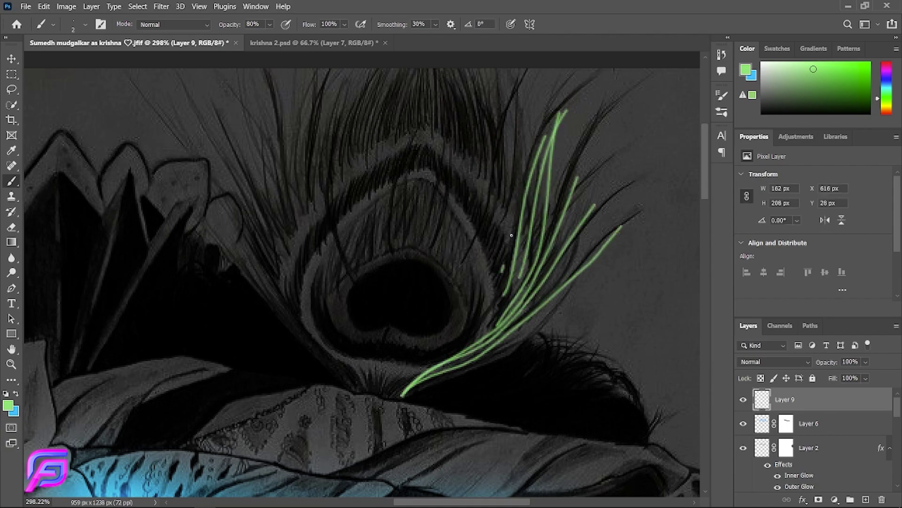
left_click_drag(503, 265, 549, 99)
left_click_drag(525, 117, 495, 249)
left_click_drag(466, 210, 480, 87)
left_click_drag(455, 78, 456, 188)
left_click_drag(440, 164, 440, 150)
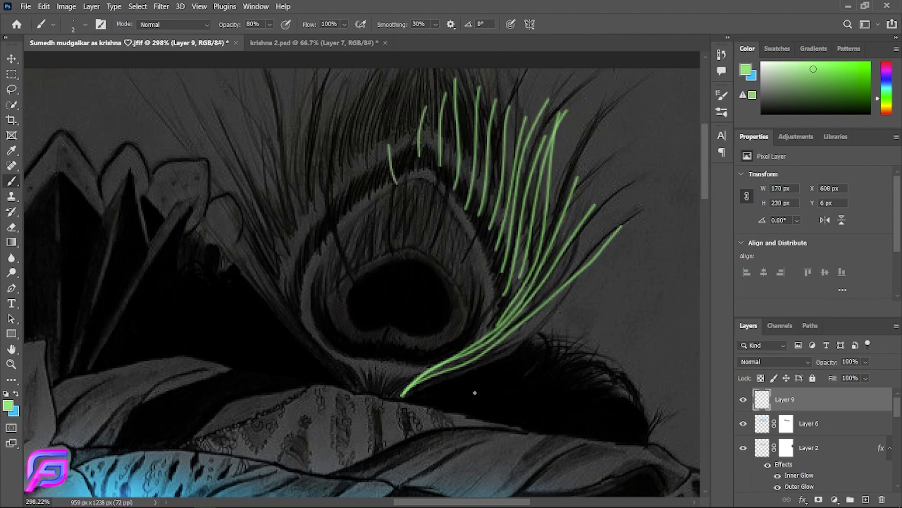
scroll(474, 392, "down", 5)
scroll(473, 396, "down", 5)
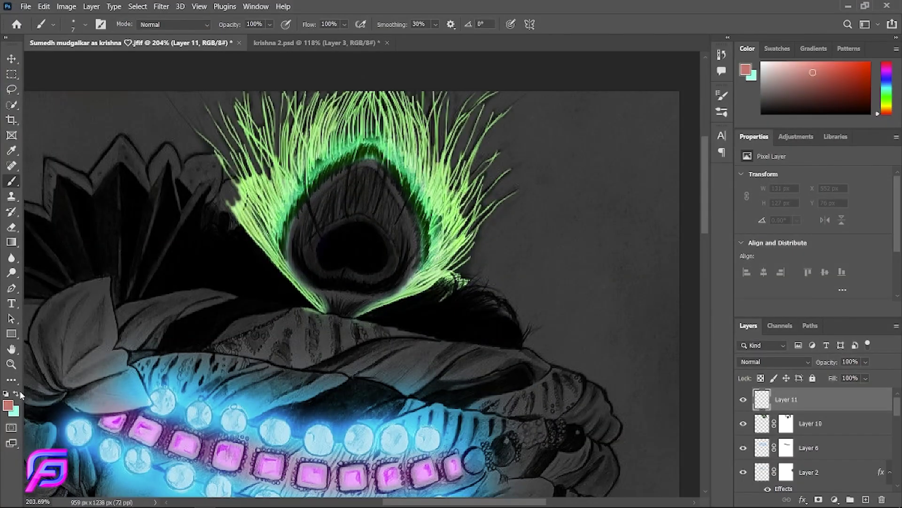
Step: Paint a reddish foreground colour inside the feather eye with a size 25 brush
left_click(8, 405)
left_click(798, 173)
scroll(371, 301, "up", 2)
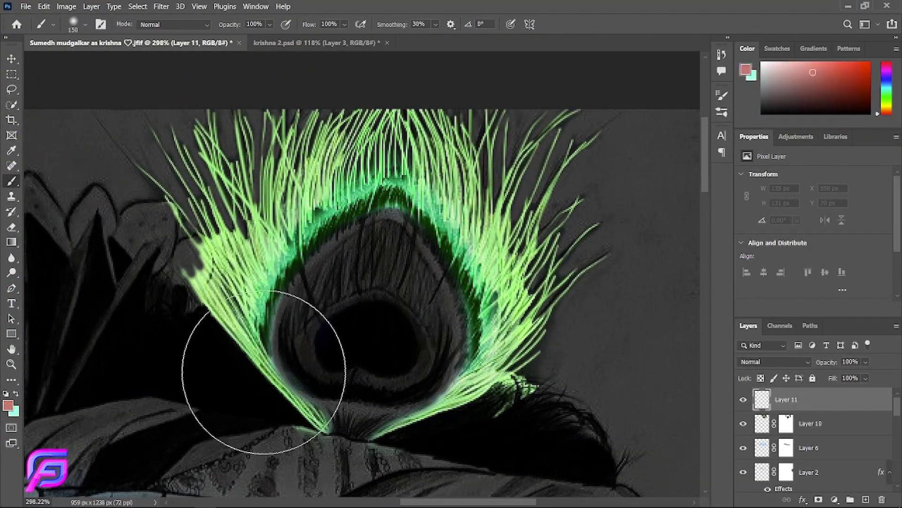
key("bracketleft")
key("bracketleft")
key("bracketleft")
key("bracketleft")
key("bracketleft")
key("bracketleft")
key("bracketleft")
key("bracketleft")
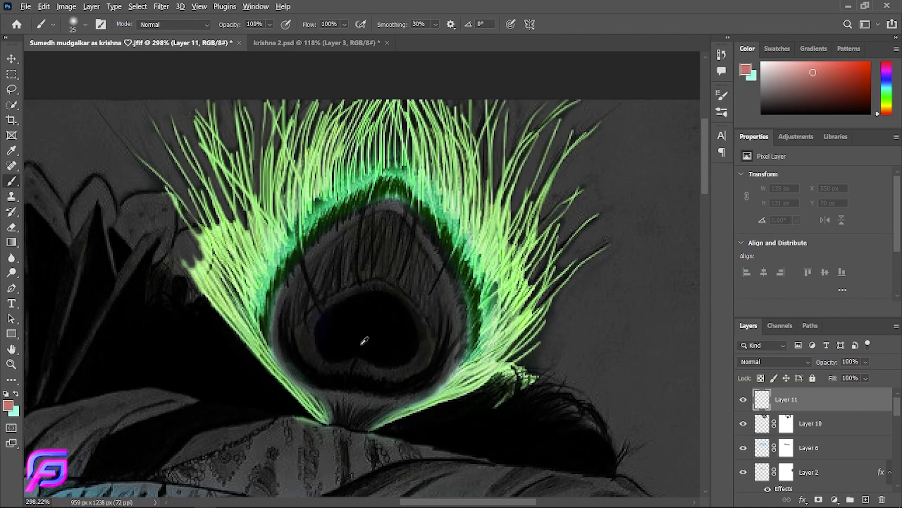
scroll(365, 341, "up", 2)
left_click_drag(372, 191, 414, 193)
Step: Set Layer 11 to Overlay and extend the reddish tint down the eye
left_click(775, 362)
left_click(762, 346)
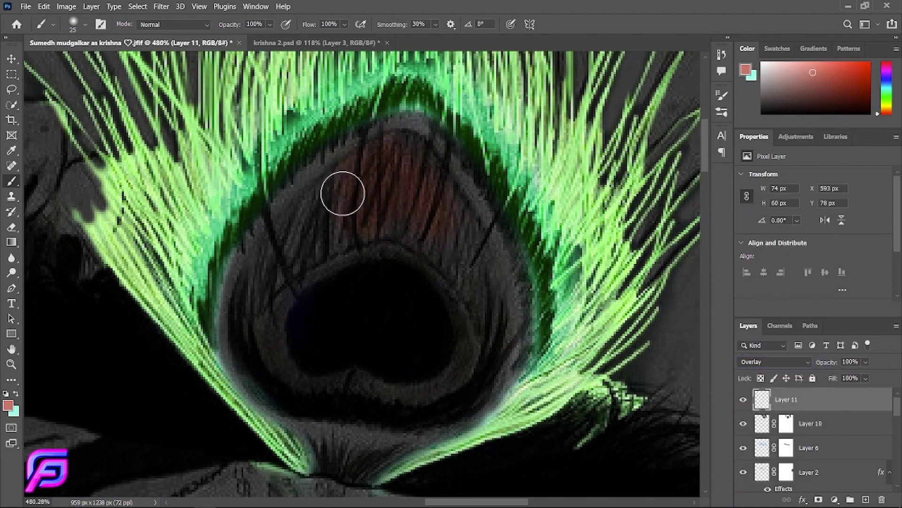
left_click_drag(342, 193, 276, 264)
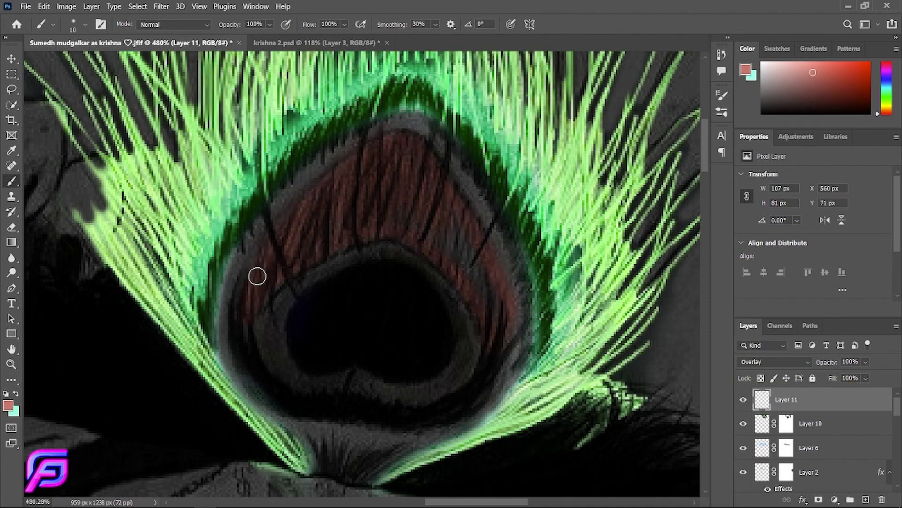
Step: Paint teal around the peacock eye's top, right and bottom on an Overlay layer
key("x")
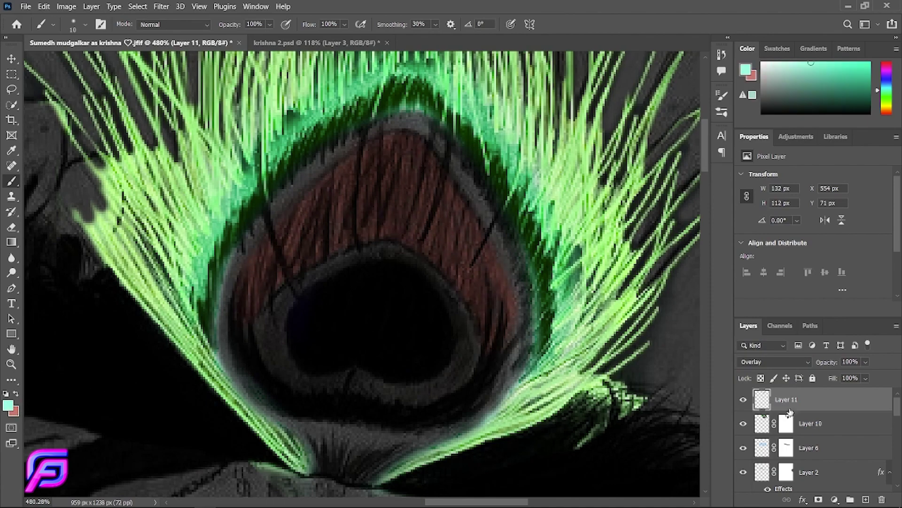
left_click(866, 499)
mouse_move(354, 141)
left_mouse_down()
mouse_move(254, 235)
mouse_move(238, 378)
mouse_move(325, 470)
left_mouse_up()
left_click(806, 362)
left_click(771, 350)
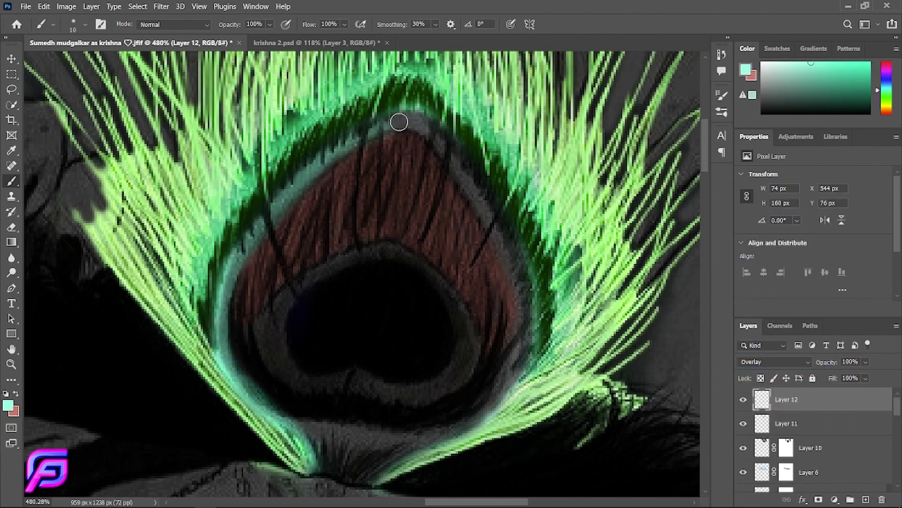
mouse_move(399, 123)
left_mouse_down()
mouse_move(485, 225)
mouse_move(529, 329)
mouse_move(493, 220)
mouse_move(522, 284)
mouse_move(481, 407)
mouse_move(367, 475)
left_mouse_up()
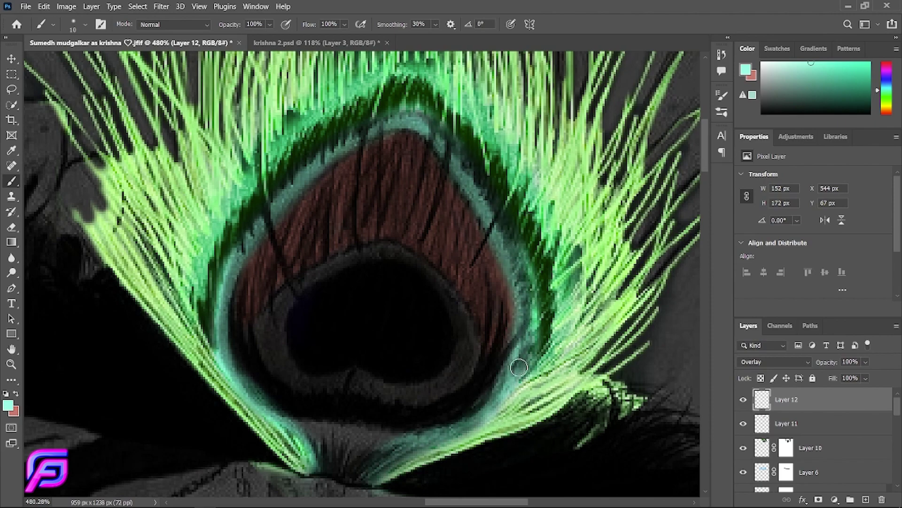
left_click_drag(401, 440, 311, 430)
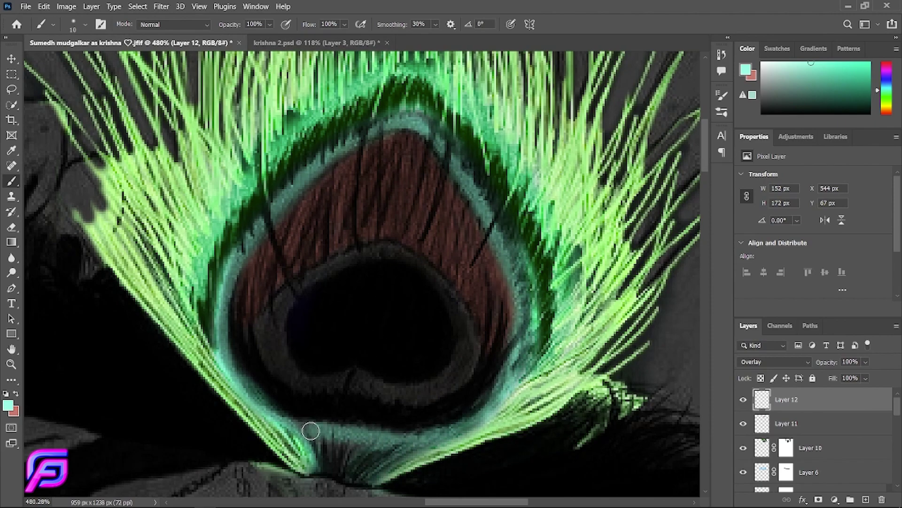
Step: Choose a saturated blue and paint a ring around the eye's dark centre
left_click(15, 393)
key("x")
left_click(745, 70)
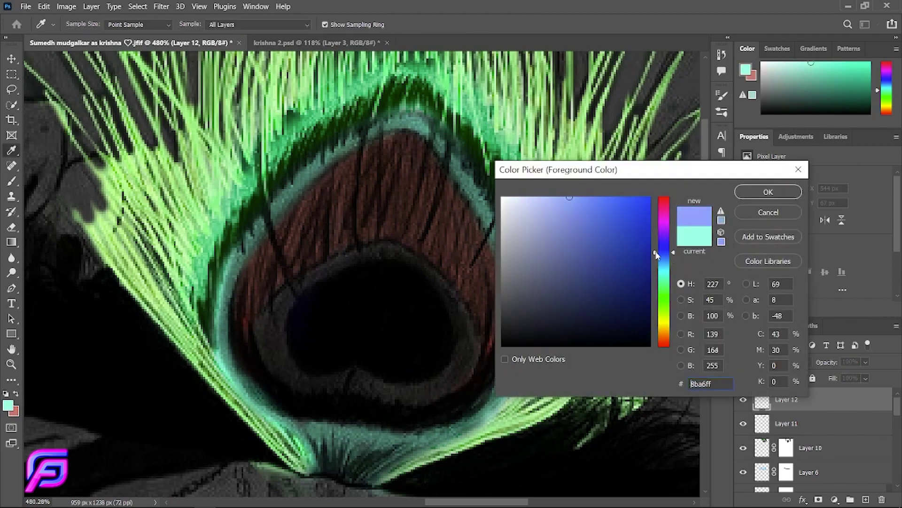
left_click(661, 226)
left_click(644, 199)
left_click(767, 189)
mouse_move(467, 360)
left_mouse_down()
mouse_move(417, 393)
mouse_move(292, 371)
mouse_move(277, 334)
left_mouse_up()
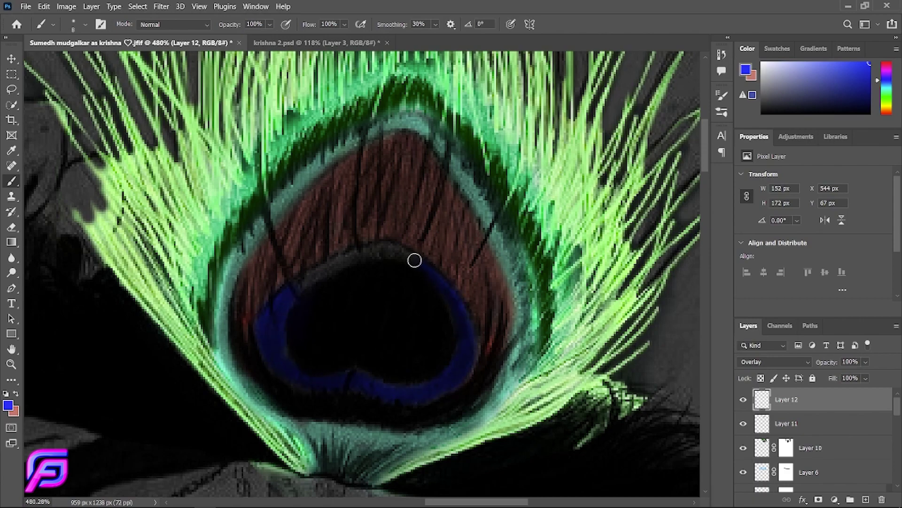
left_click_drag(414, 260, 317, 274)
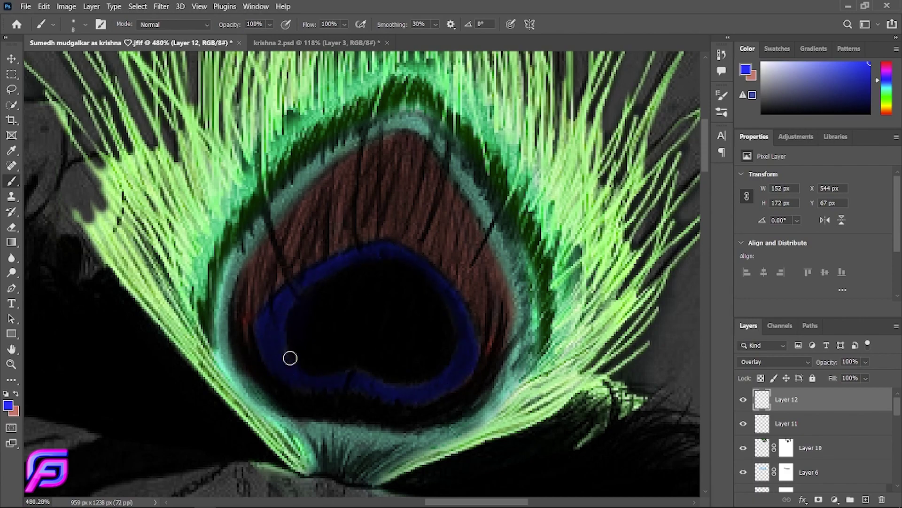
scroll(441, 406, "down", 5)
Step: Paint black with a 175 brush over the peacock eye on the Brightness/Contrast 1 and Levels 1 masks
scroll(799, 447, "down", 5)
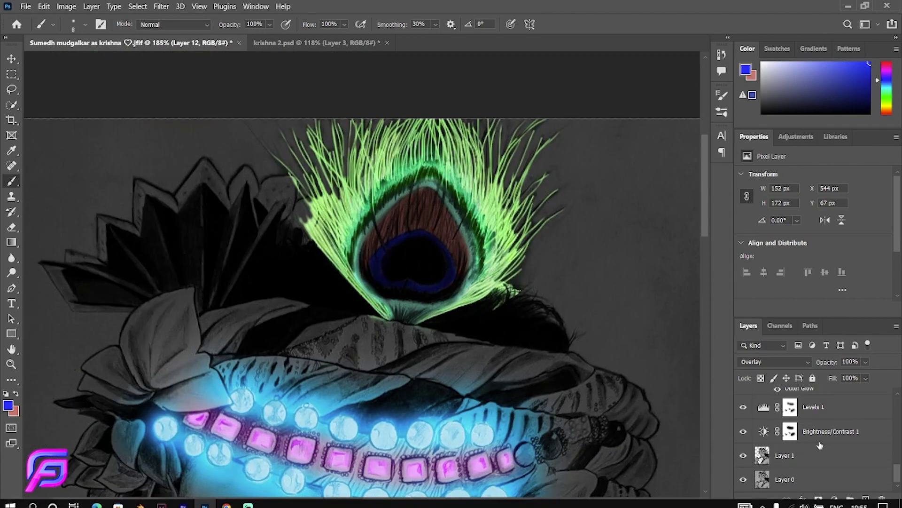
left_click(794, 431)
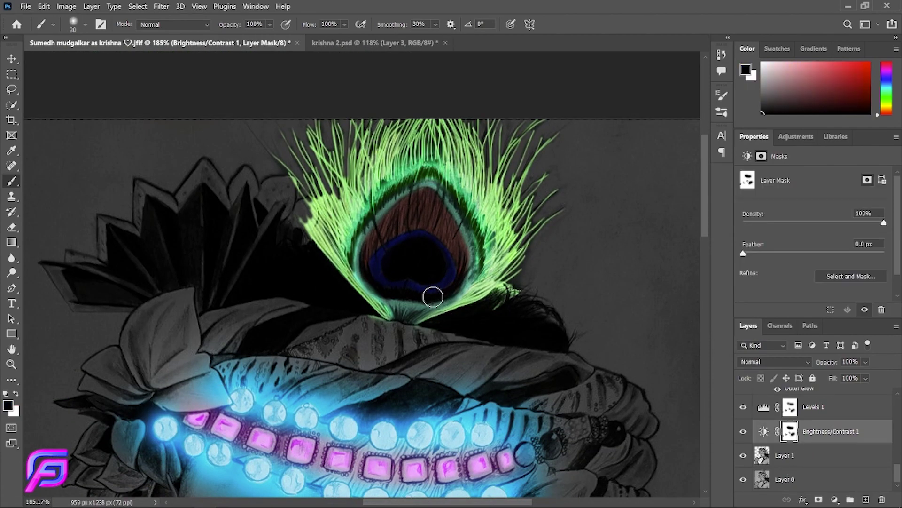
key("bracketright")
key("bracketright")
key("bracketright")
left_click_drag(423, 282, 414, 249)
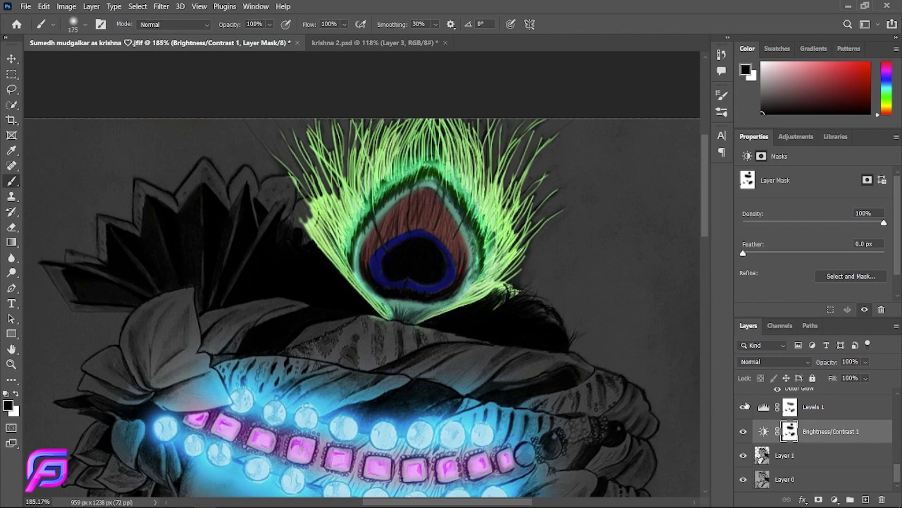
left_click(790, 406)
left_click_drag(494, 322, 420, 249)
scroll(446, 398, "down", 3, "alt")
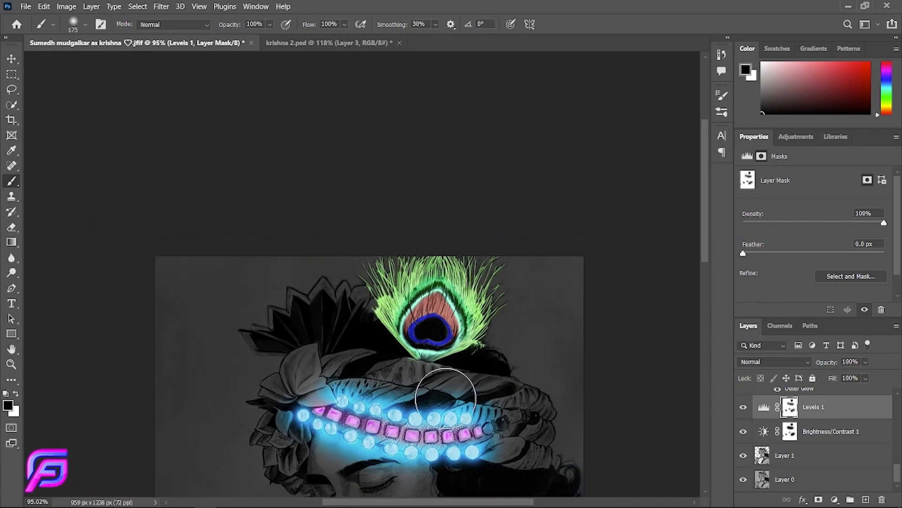
scroll(445, 398, "down", 5)
scroll(459, 388, "up", 4)
scroll(790, 433, "up", 3)
scroll(799, 441, "up", 2)
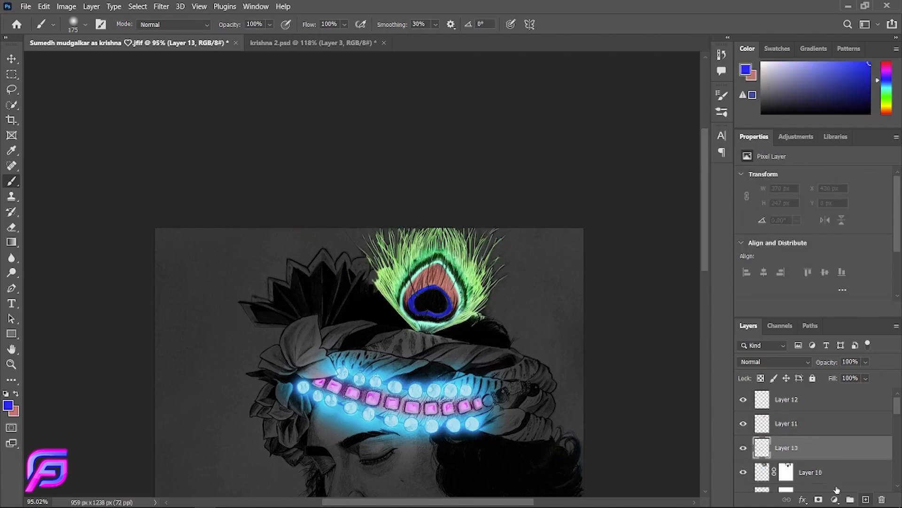
scroll(597, 329, "up", 2, "alt")
Step: Choose a light green foreground colour
scroll(551, 278, "up", 2, "alt")
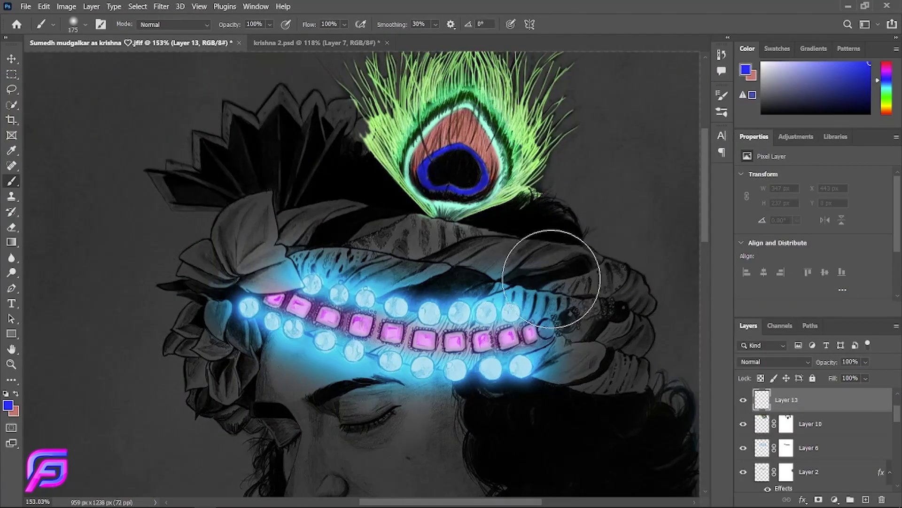
scroll(517, 288, "down", 2, "alt")
scroll(517, 296, "right", 2)
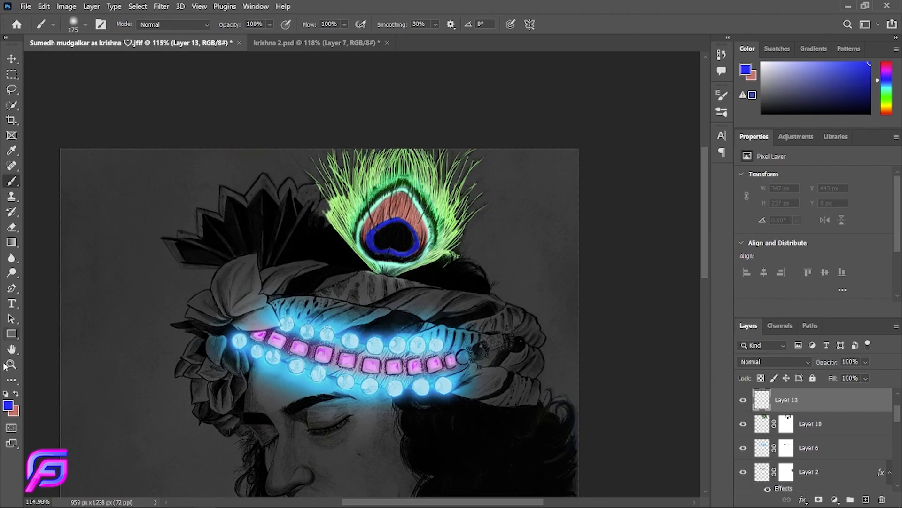
left_click(8, 406)
left_click(659, 306)
left_click(573, 217)
left_click(769, 168)
Step: Brush an Overlay green glow over the turban beneath and beside the feather
scroll(470, 260, "up", 3)
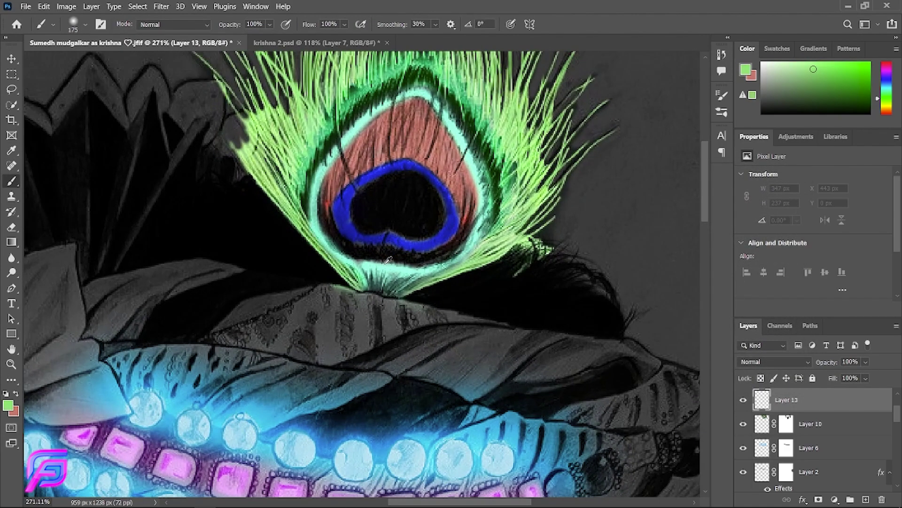
scroll(423, 291, "up", 2)
scroll(413, 302, "down", 2)
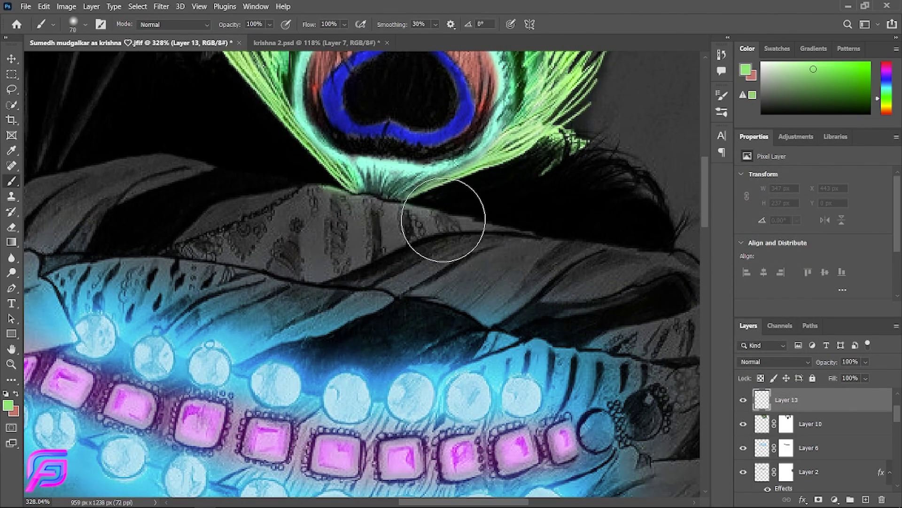
left_click_drag(443, 219, 584, 207)
left_click(774, 362)
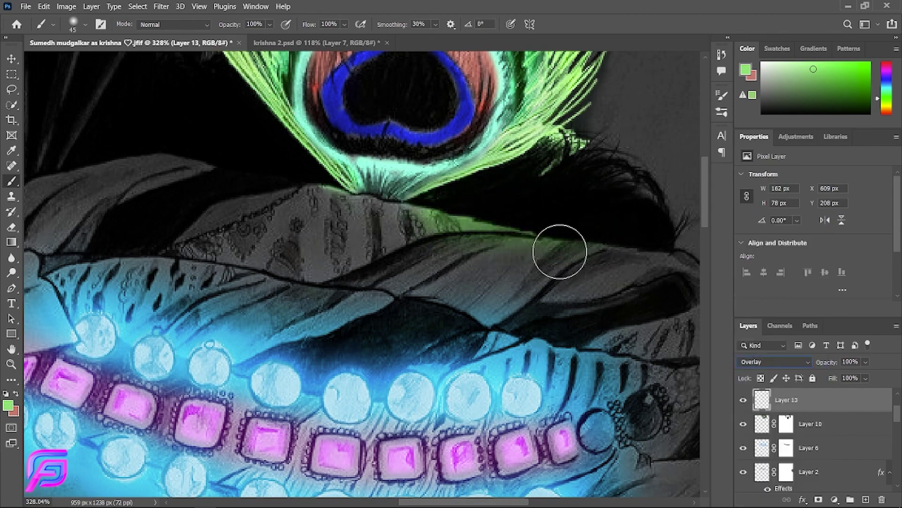
scroll(263, 146, "up", 3)
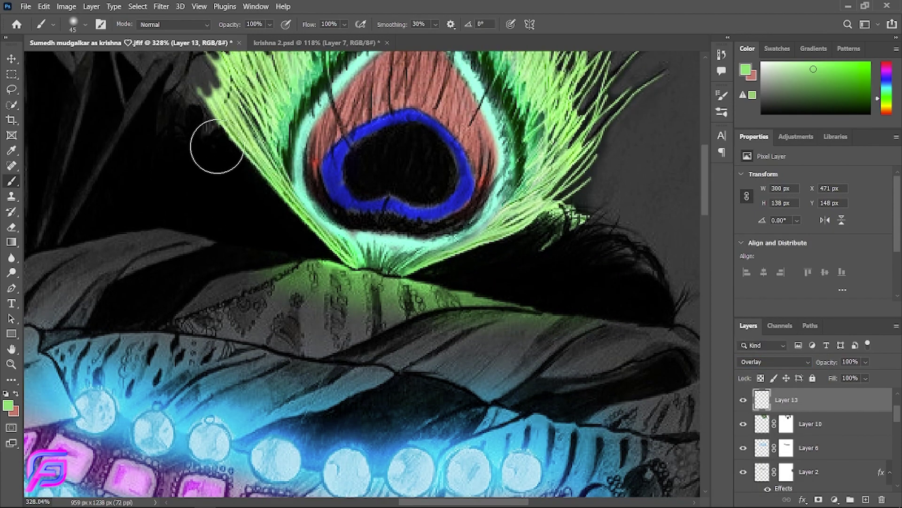
mouse_move(211, 141)
left_mouse_down()
mouse_move(188, 120)
mouse_move(150, 127)
left_mouse_up()
scroll(235, 136, "up", 3)
scroll(289, 155, "left", 4)
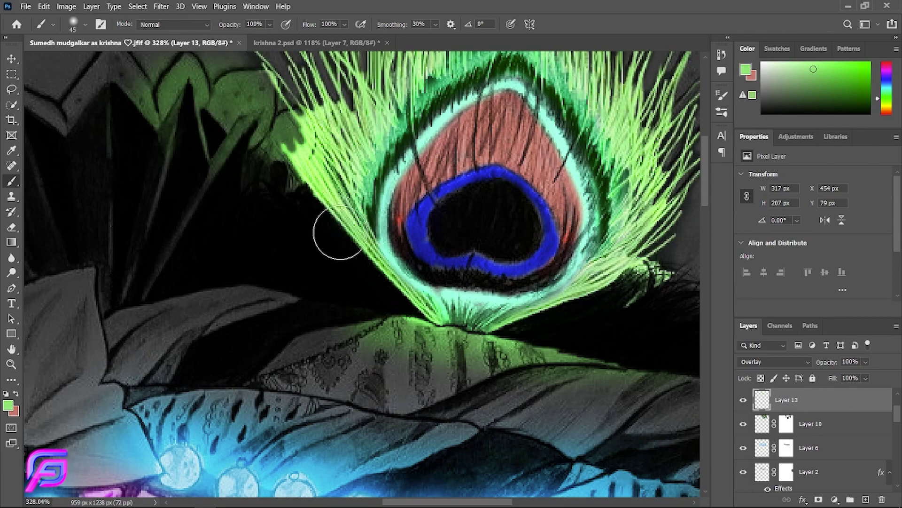
scroll(409, 359, "right", 5)
left_click_drag(512, 362, 608, 374)
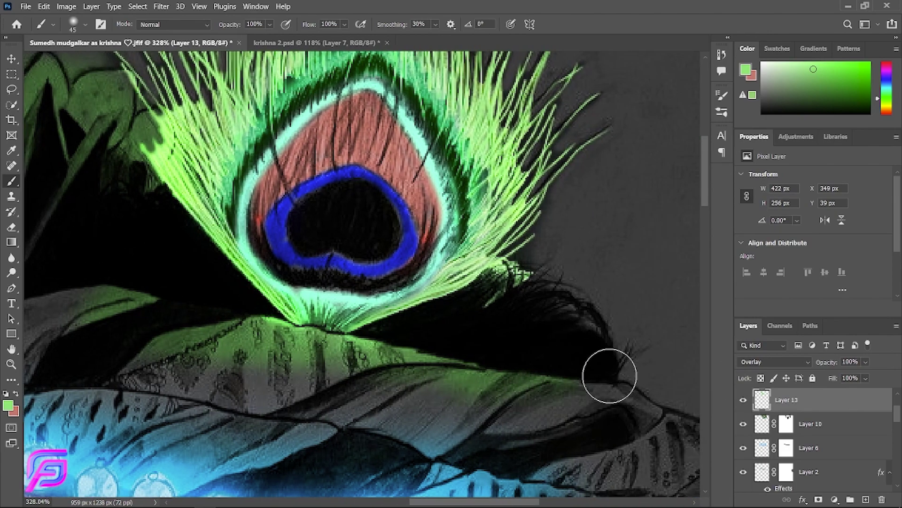
Step: Select all the layers down to Layer 0
scroll(339, 353, "down", 8)
scroll(338, 353, "down", 2)
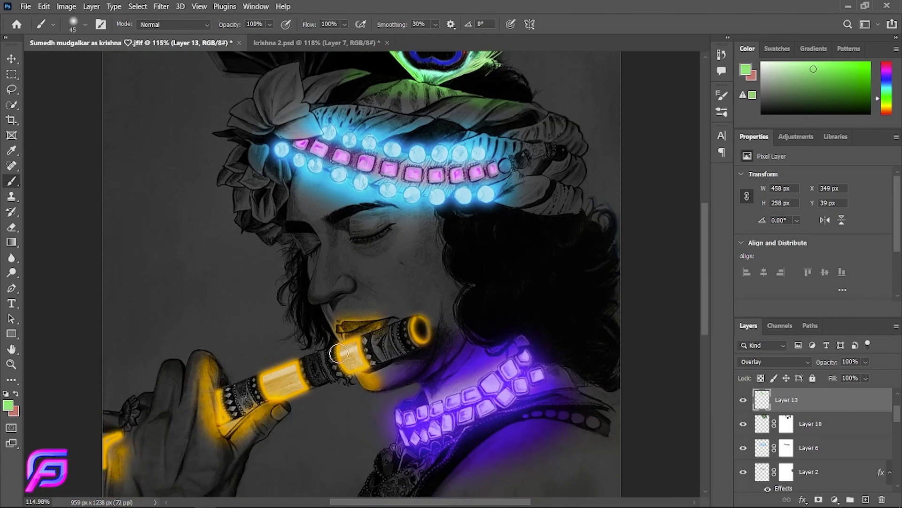
scroll(341, 353, "down", 3)
scroll(813, 424, "down", 3)
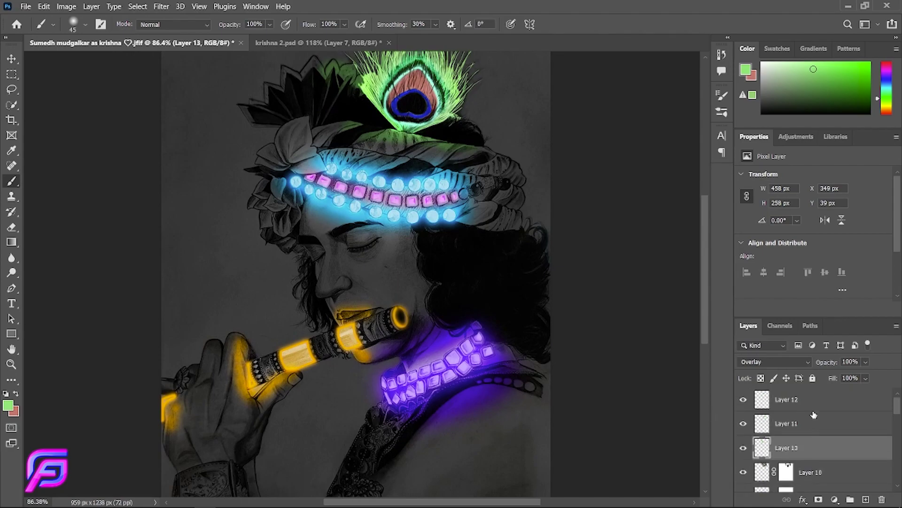
scroll(825, 409, "down", 3)
scroll(830, 413, "down", 5)
left_click(828, 479, "shift")
Step: Group the selected layers into Group 1 and raise exposure to +0.15 in Camera Raw Filter
left_click(851, 499)
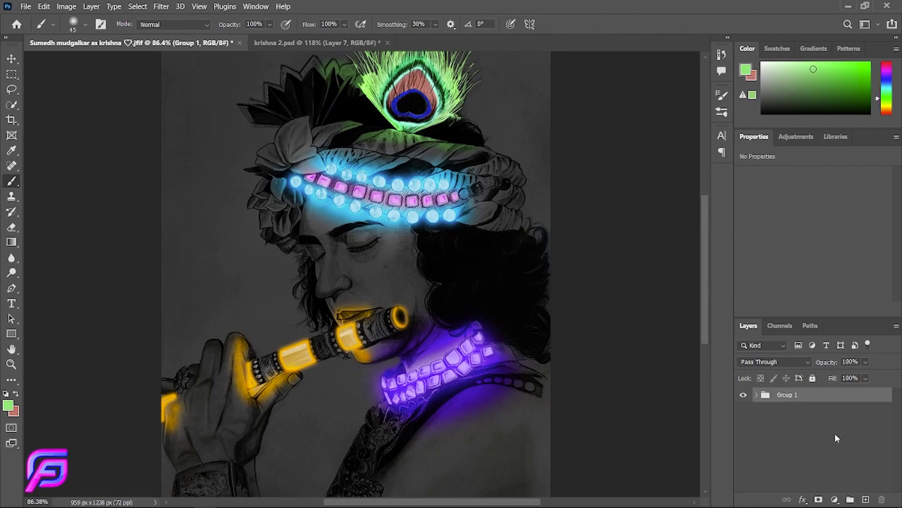
left_click(161, 6)
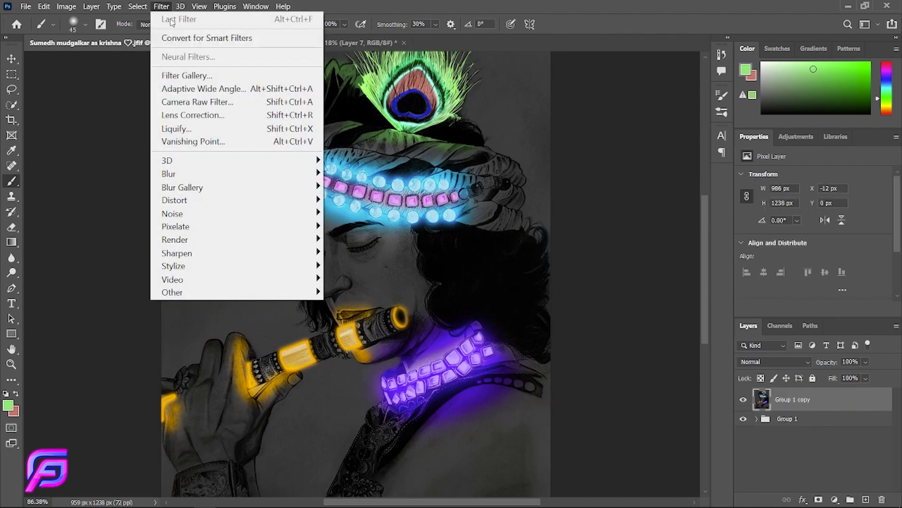
left_click(206, 102)
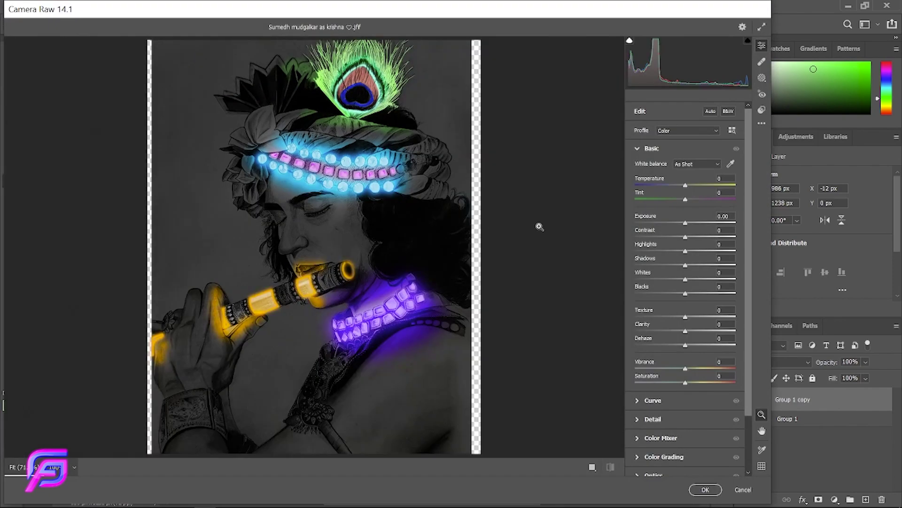
mouse_move(685, 221)
left_mouse_down()
mouse_move(702, 221)
mouse_move(690, 222)
mouse_move(705, 234)
mouse_move(735, 233)
mouse_move(687, 221)
mouse_move(676, 245)
left_mouse_up()
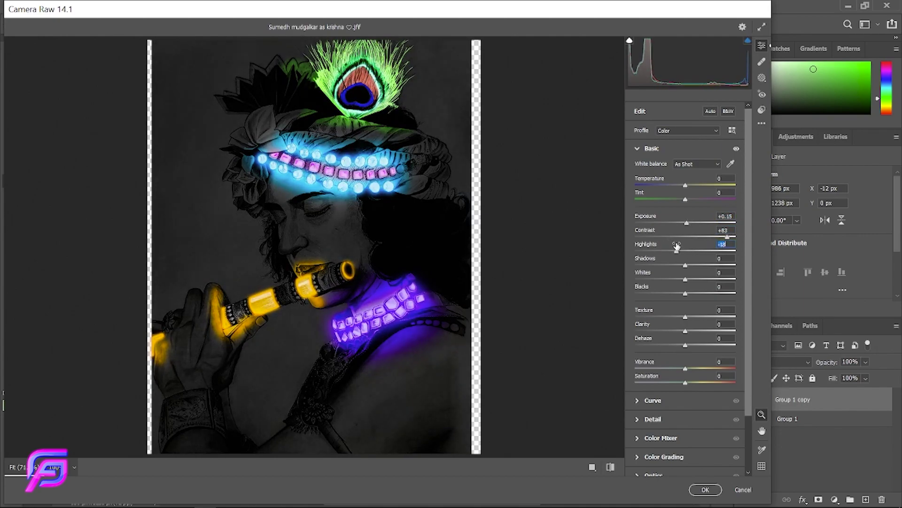